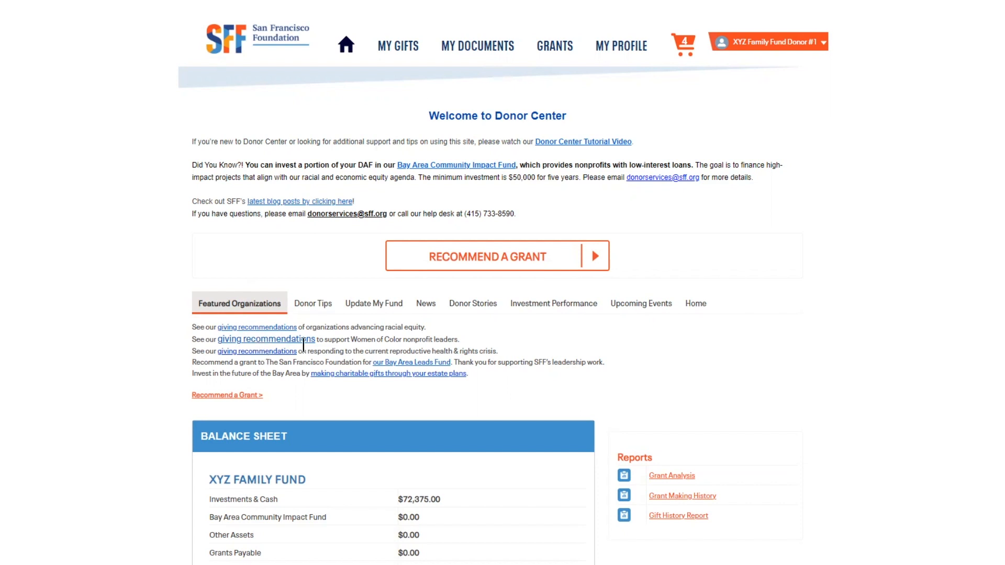
Step: Review the home page's Donor Tips, Update My Fund, News, Donor Stories, Investment Performance and Upcoming Events sections
{"action": "left_click", "coordinate": [320, 309]}
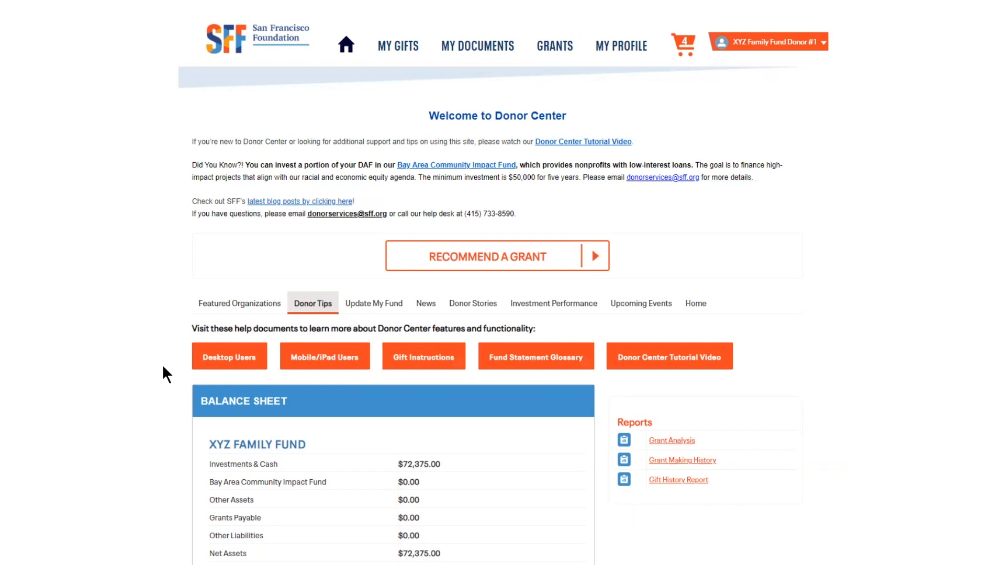
{"action": "left_click", "coordinate": [392, 309]}
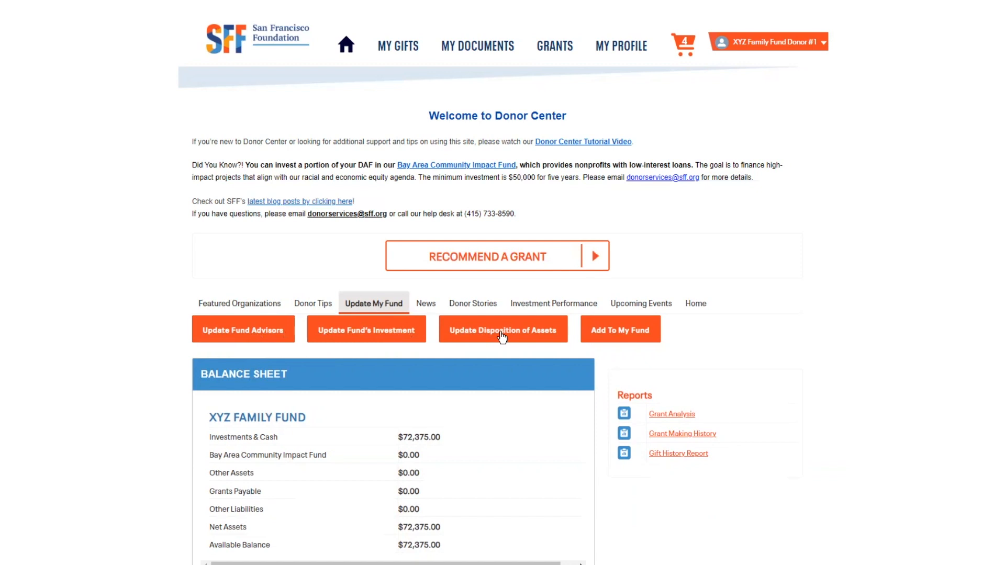
{"action": "left_click", "coordinate": [427, 309]}
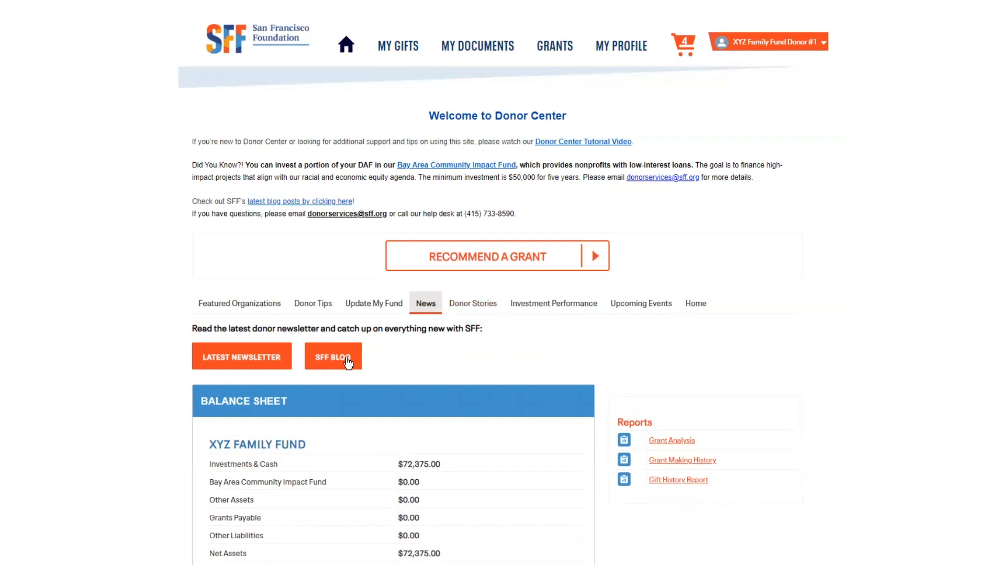
{"action": "left_click", "coordinate": [473, 303]}
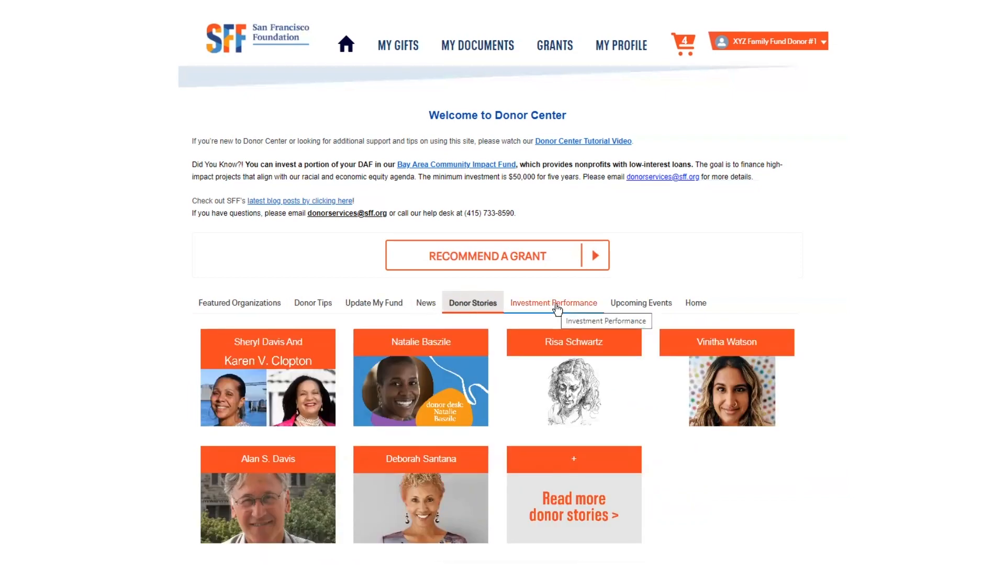
{"action": "left_click", "coordinate": [558, 310]}
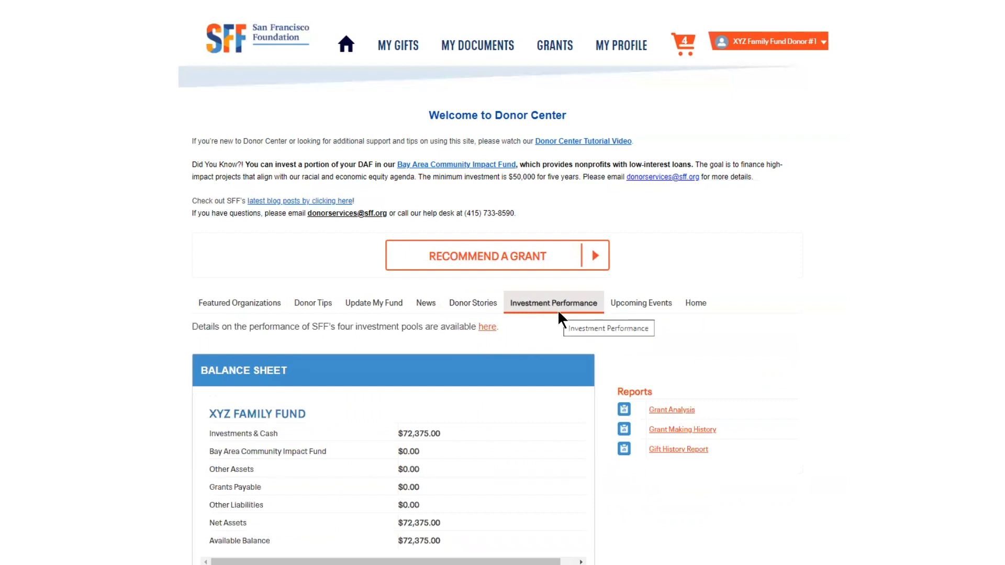
{"action": "left_click", "coordinate": [633, 313]}
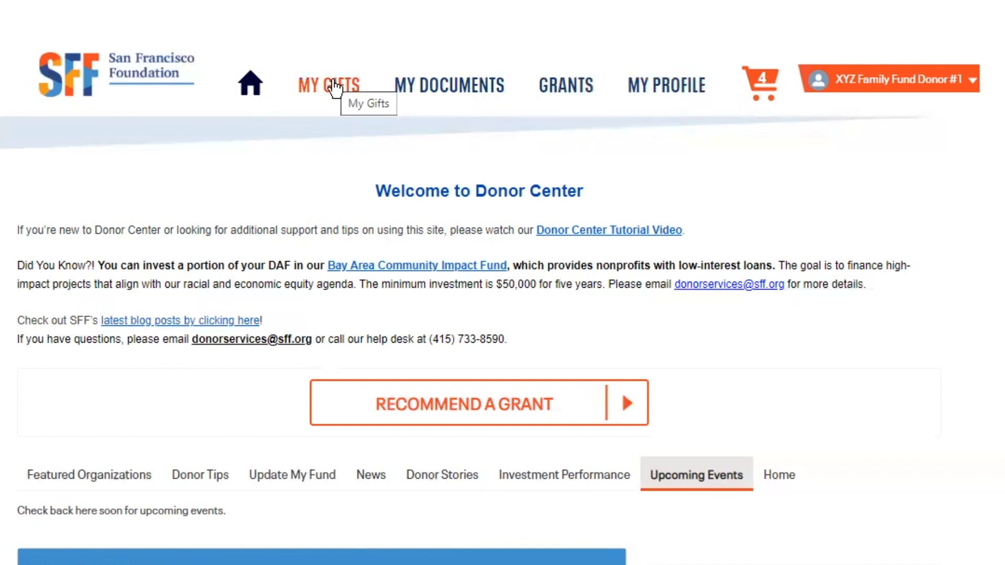
Step: Open the first gift receipt dated 12/27/2021 in the gift history and view its attached receipt document
{"action": "left_click", "coordinate": [334, 90]}
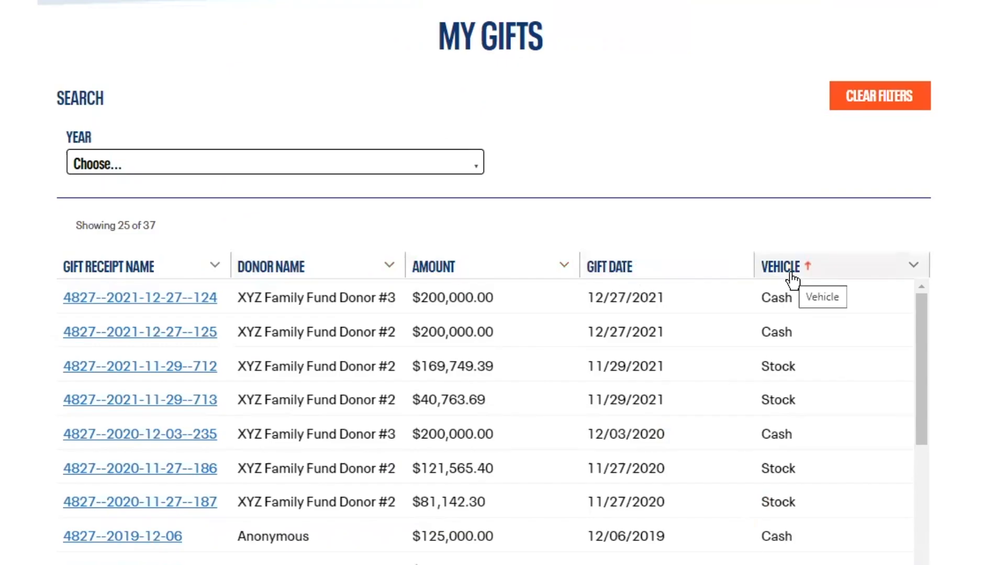
{"action": "left_click", "coordinate": [161, 299]}
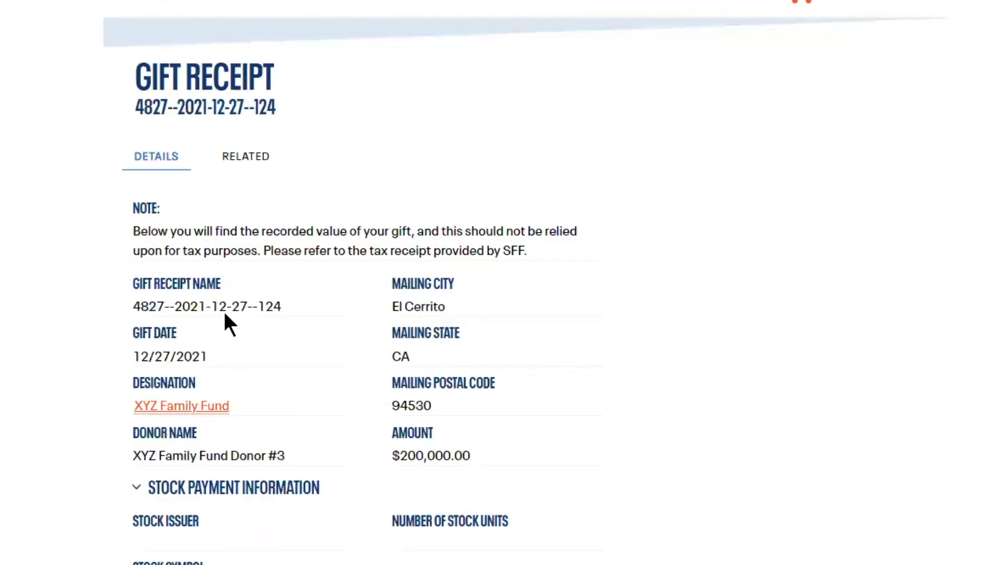
{"action": "left_click", "coordinate": [255, 163]}
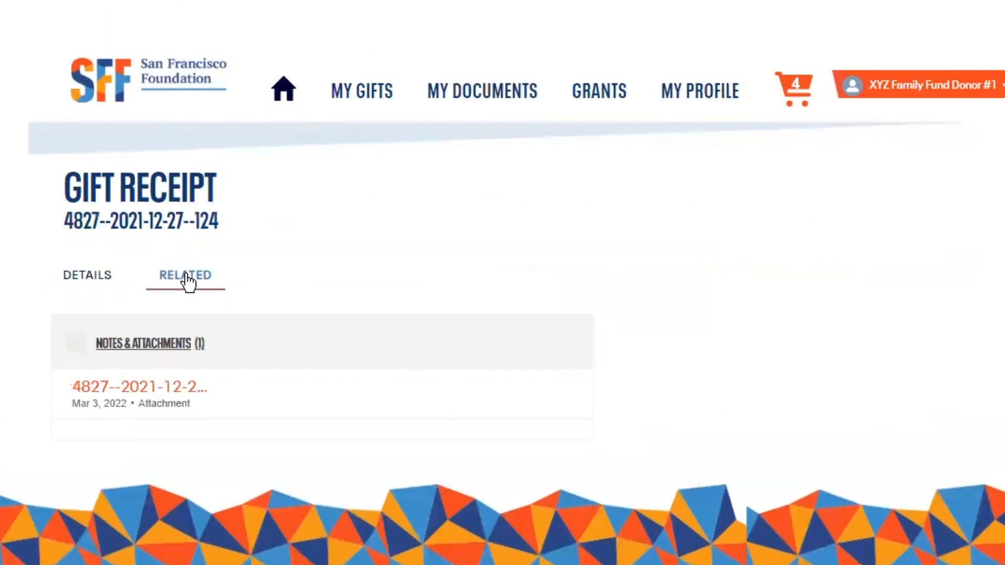
{"action": "left_click", "coordinate": [139, 388]}
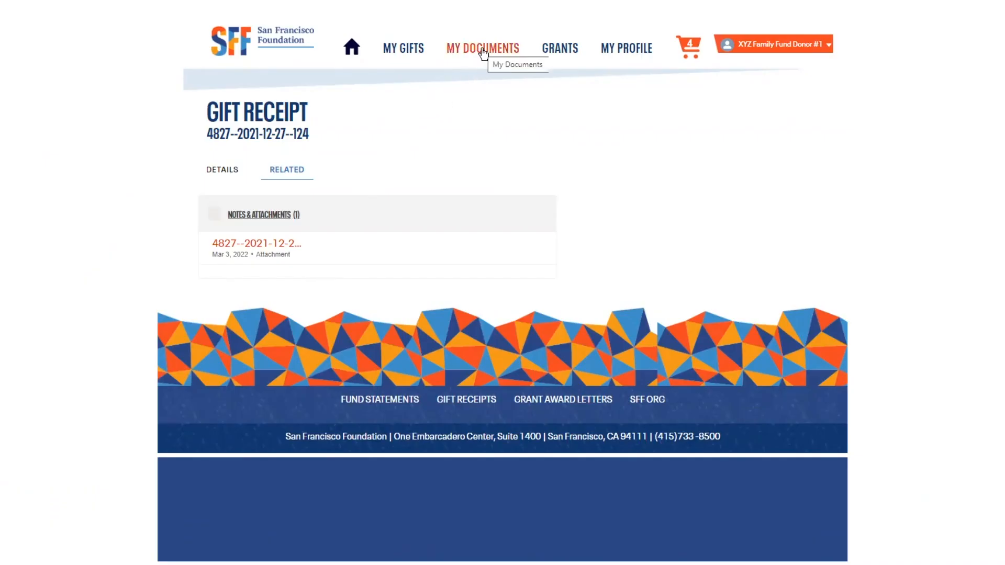
Step: Review the fund's documents, from the grant award letters to the list of fund statements
{"action": "left_click", "coordinate": [482, 54]}
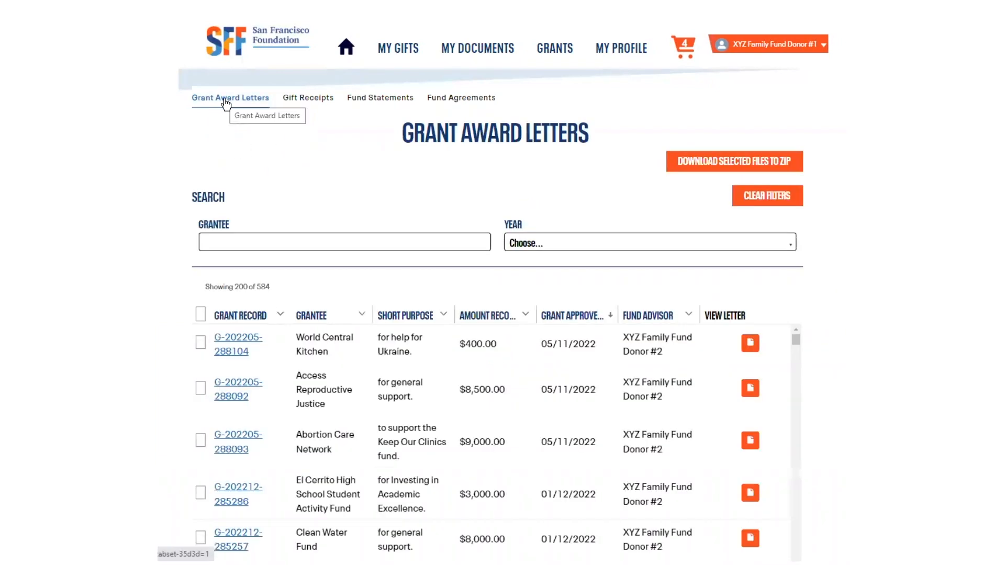
{"action": "left_click", "coordinate": [323, 106]}
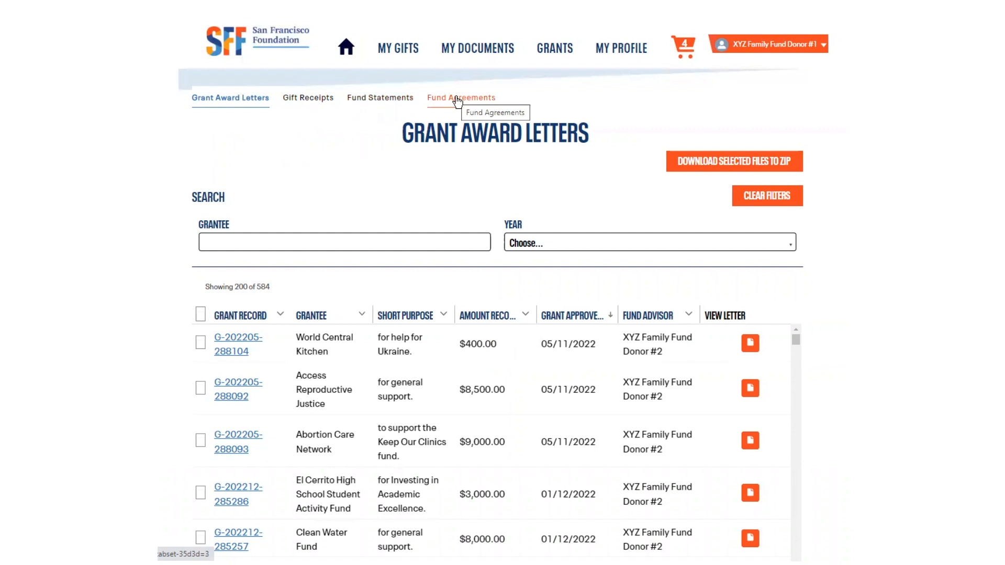
{"action": "left_click", "coordinate": [392, 101]}
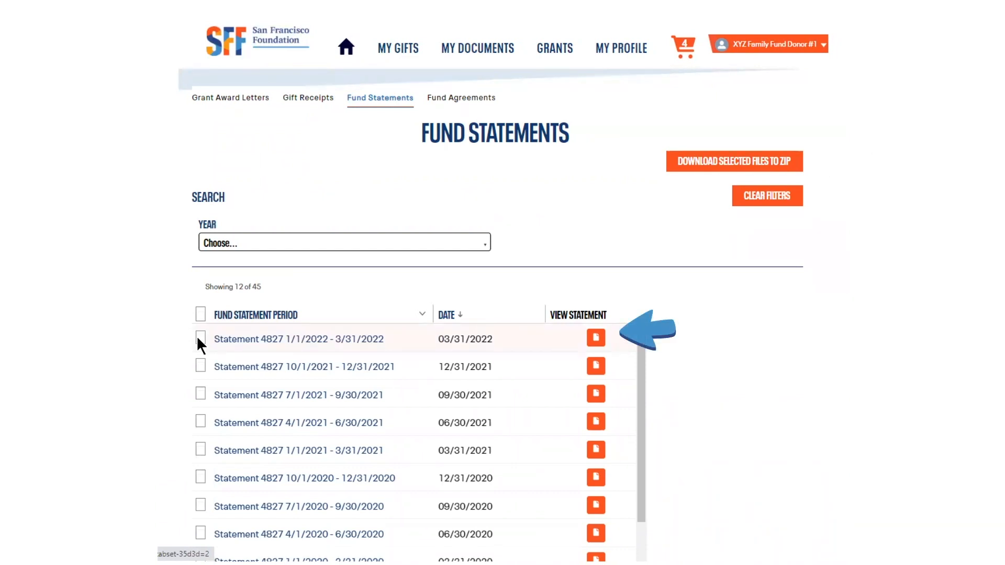
Step: Sort the grant history by status and filter it to the year 2020
{"action": "left_click", "coordinate": [555, 51]}
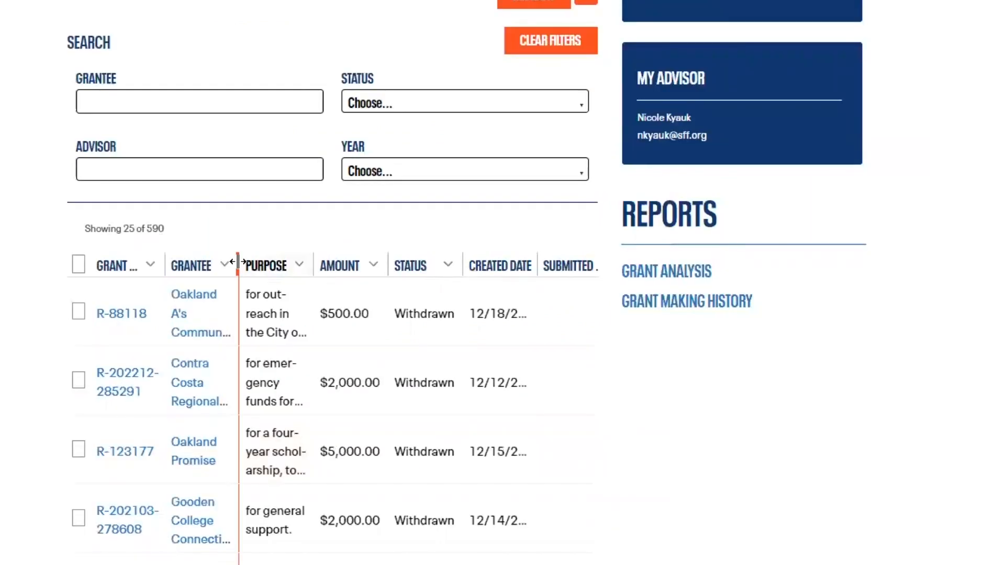
{"action": "left_click", "coordinate": [325, 265]}
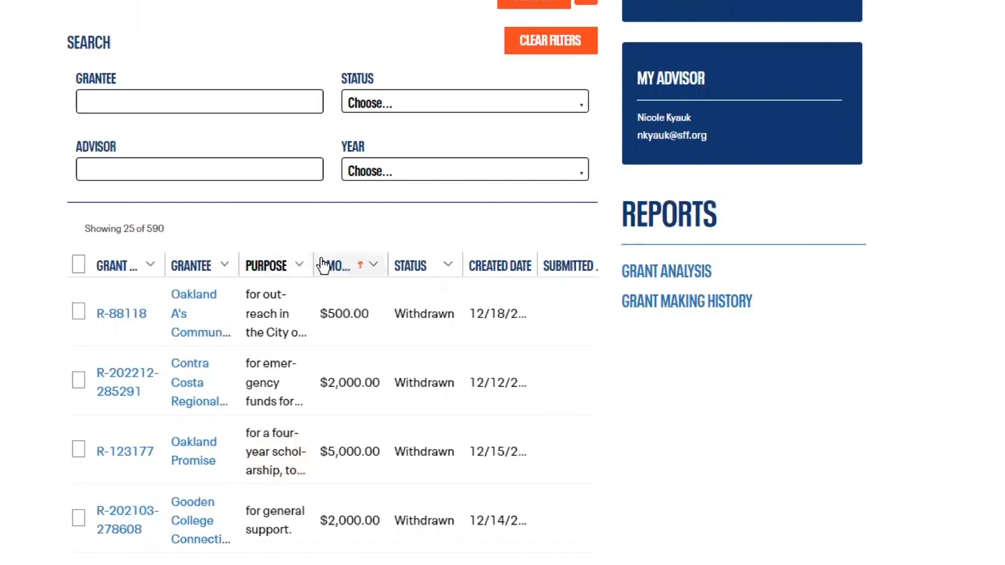
{"action": "left_click", "coordinate": [403, 267]}
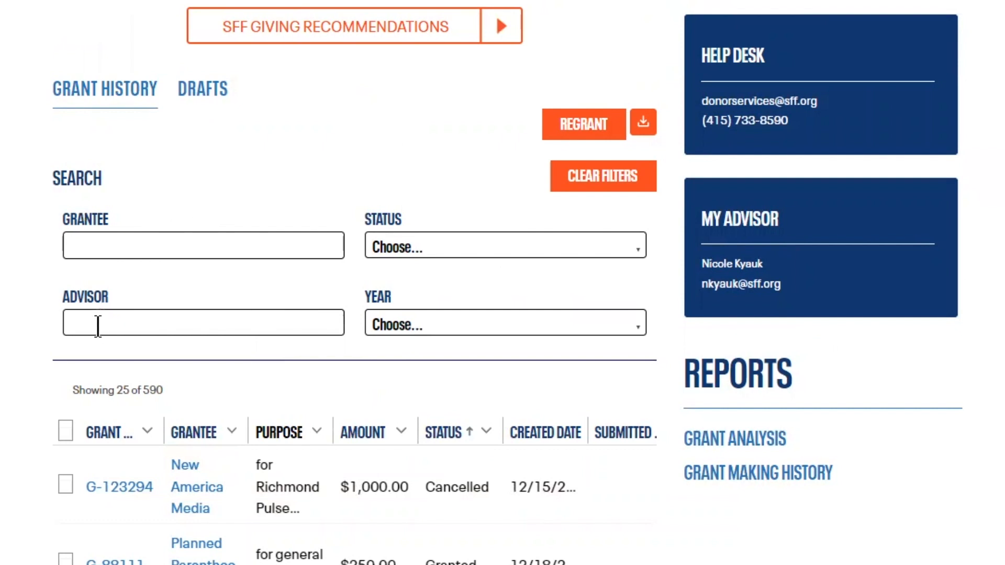
{"action": "left_click", "coordinate": [396, 323]}
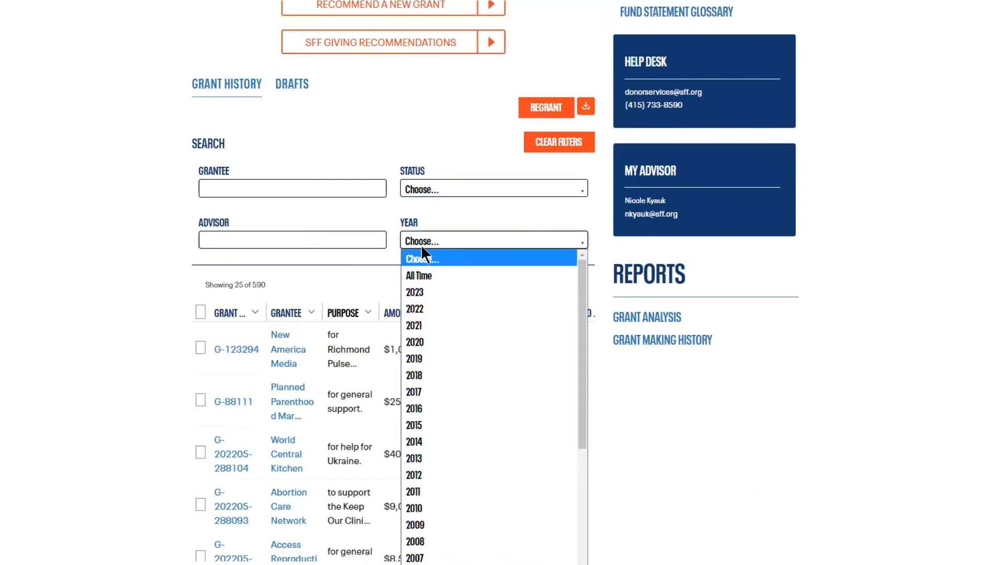
{"action": "left_click", "coordinate": [418, 342]}
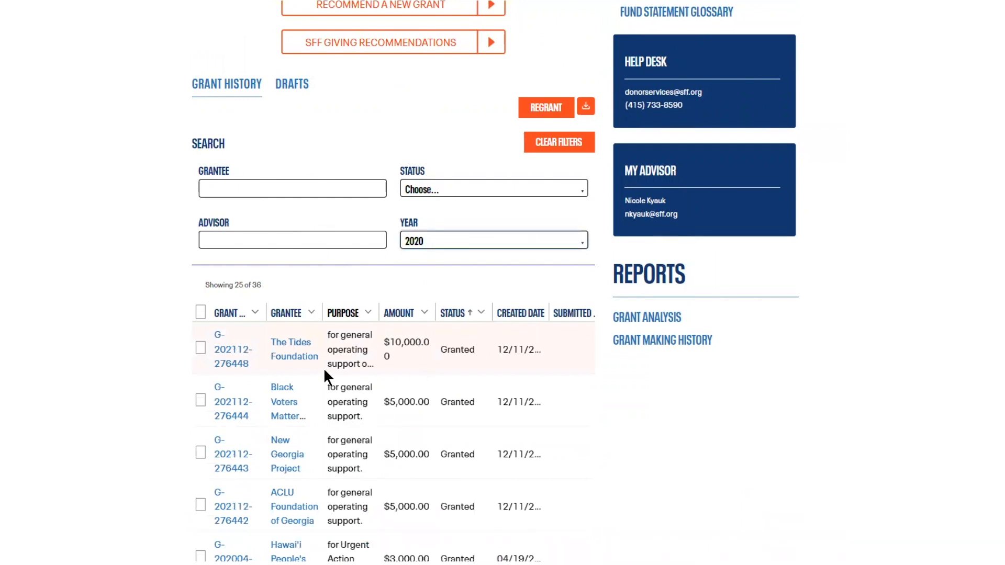
Step: View the details of The Tides Foundation grant and examine its Give Again form
{"action": "left_click", "coordinate": [233, 358]}
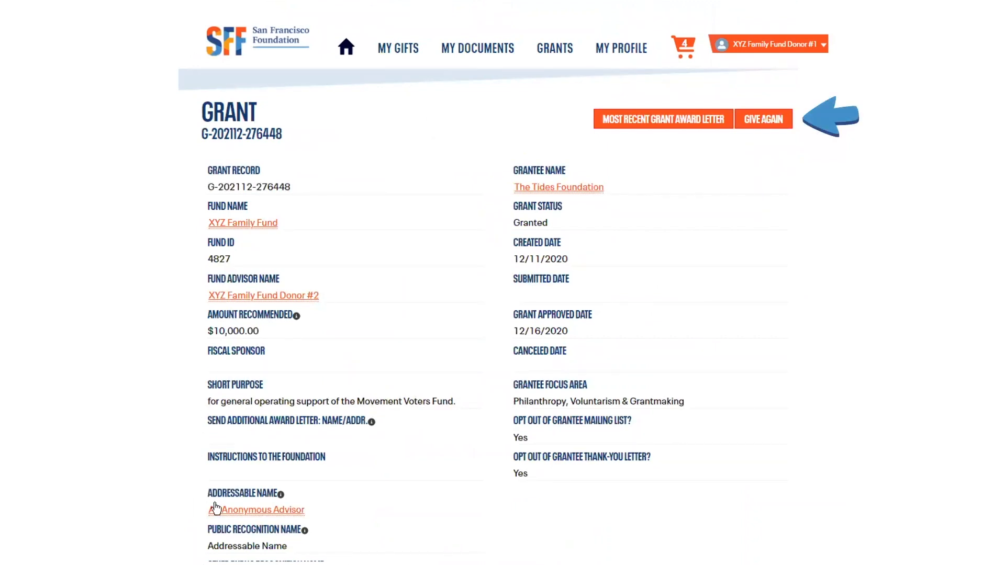
{"action": "mouse_move", "coordinate": [232, 517]}
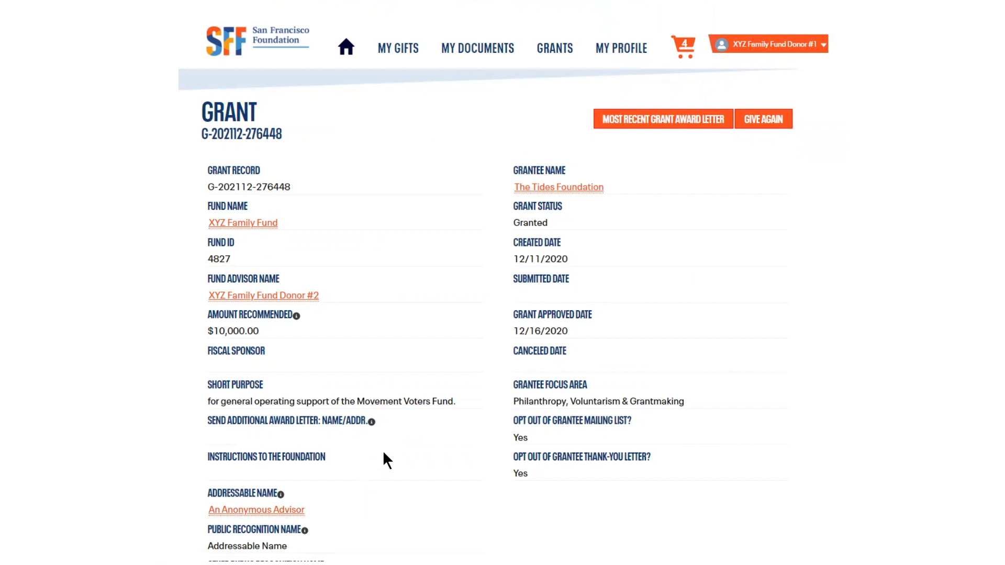
{"action": "left_click", "coordinate": [760, 120]}
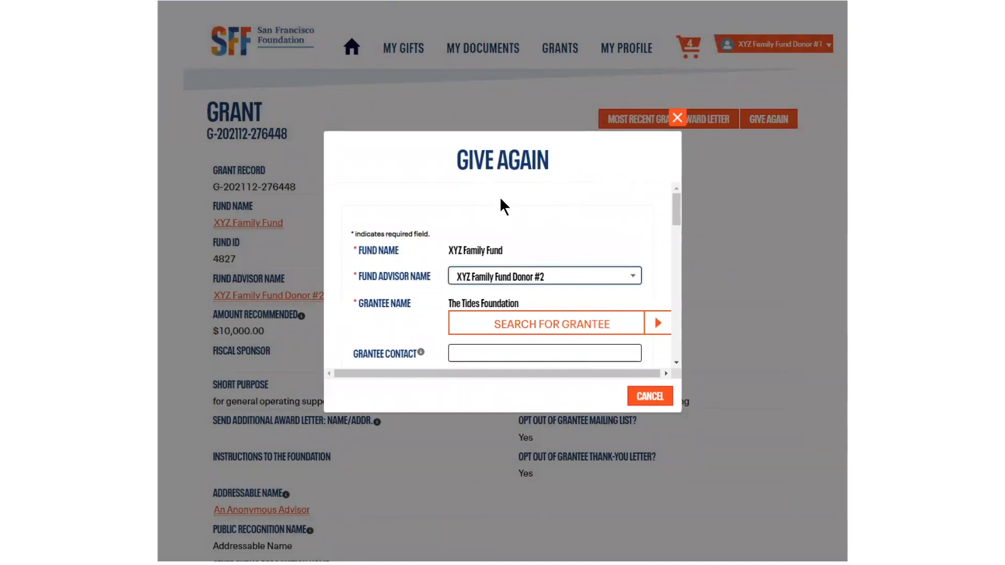
{"action": "scroll", "coordinate": [497, 283], "scroll_direction": "down", "scroll_amount": 3}
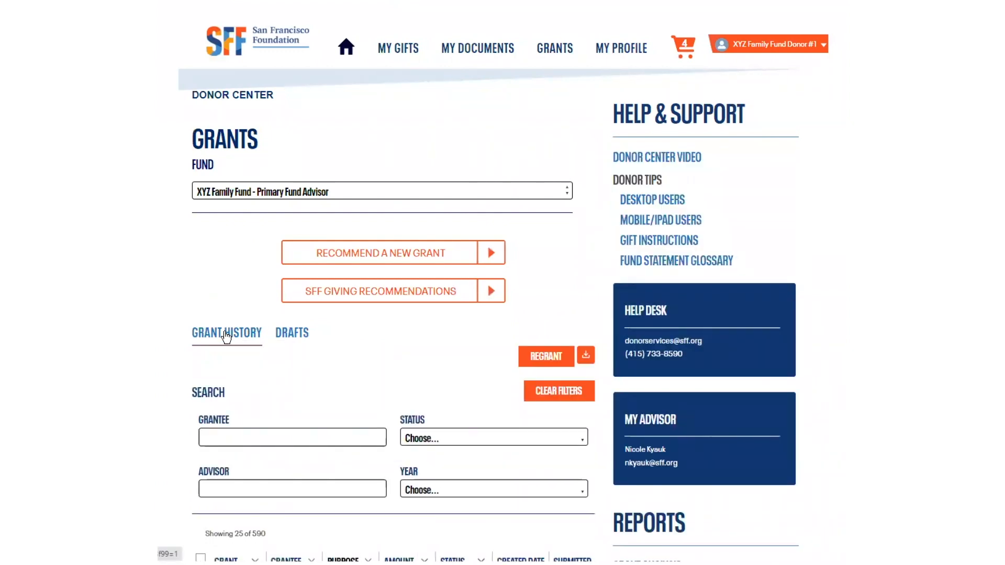
Step: Sort the grant history by status and regrant the World Central Kitchen and Abortion Care Network grants
{"action": "scroll", "coordinate": [262, 357], "scroll_direction": "down", "scroll_amount": 5}
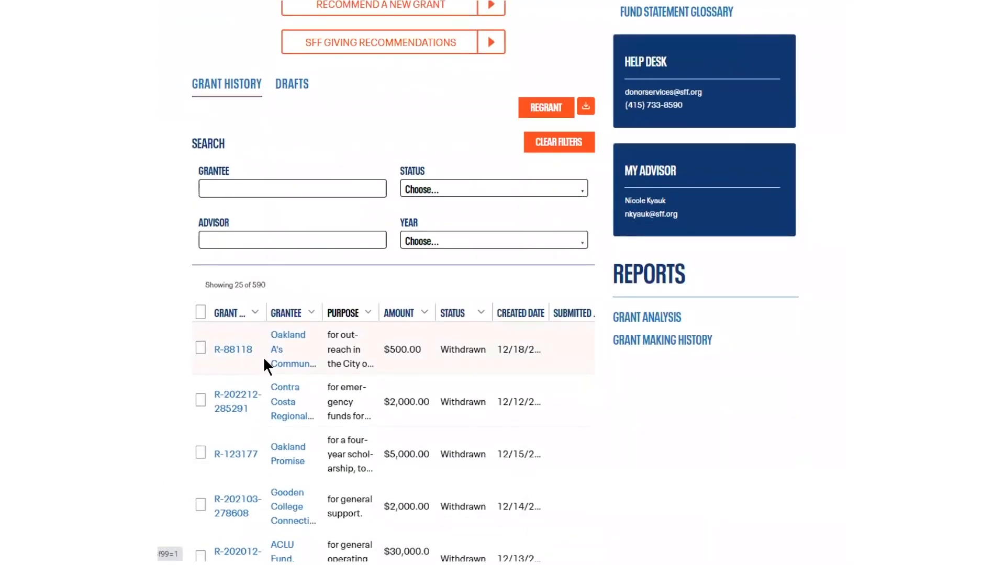
{"action": "left_click", "coordinate": [451, 314]}
{"action": "left_click", "coordinate": [449, 313]}
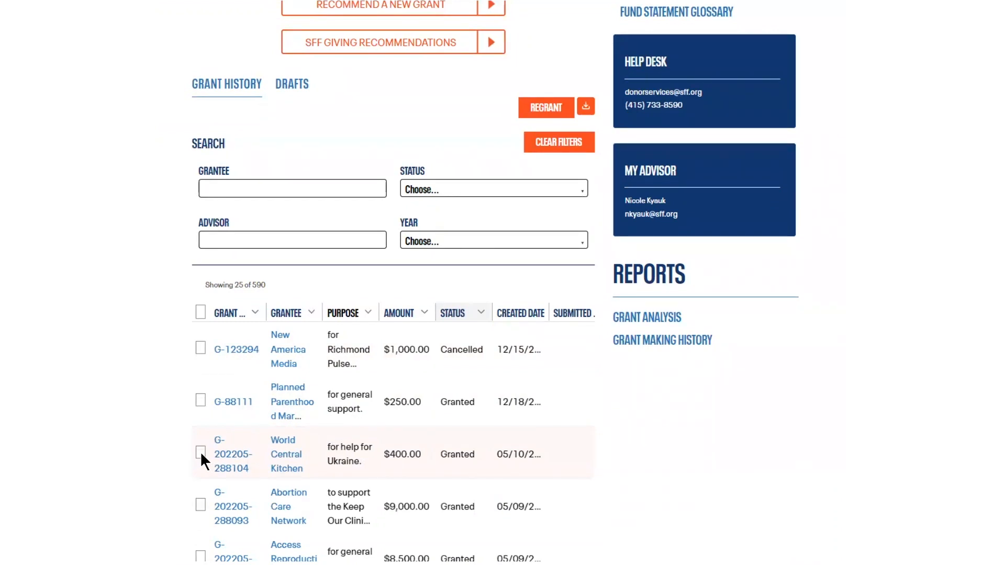
{"action": "left_click", "coordinate": [201, 453]}
{"action": "left_click", "coordinate": [201, 504]}
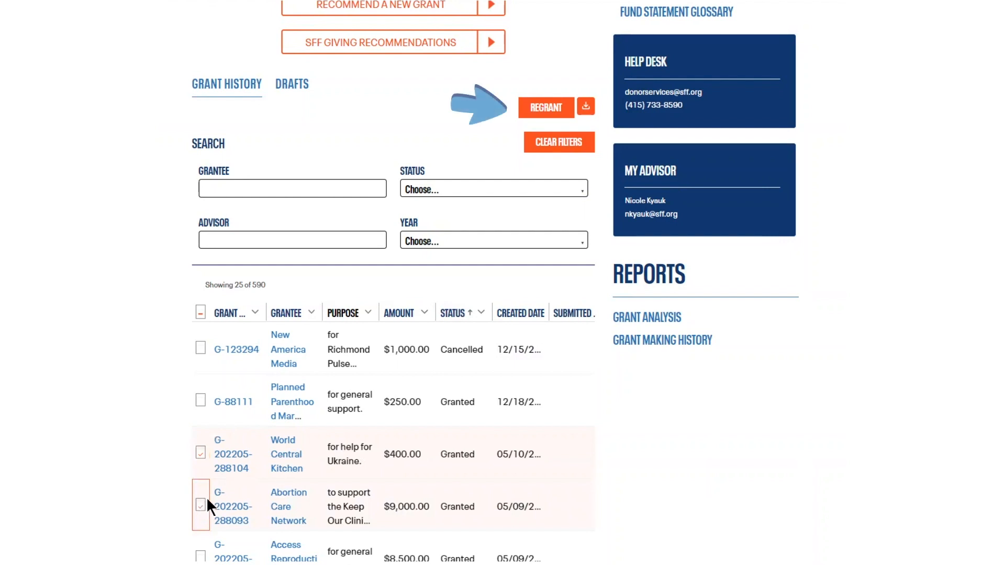
{"action": "left_click", "coordinate": [550, 108]}
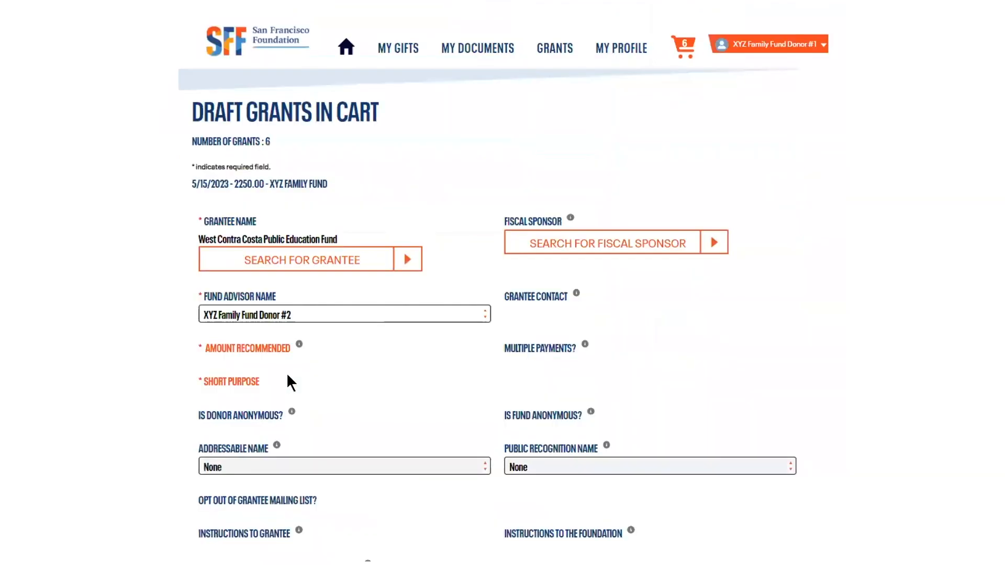
Step: Review the fields and submission options of the first draft grant in the cart
{"action": "scroll", "coordinate": [321, 364], "scroll_direction": "down", "scroll_amount": 2}
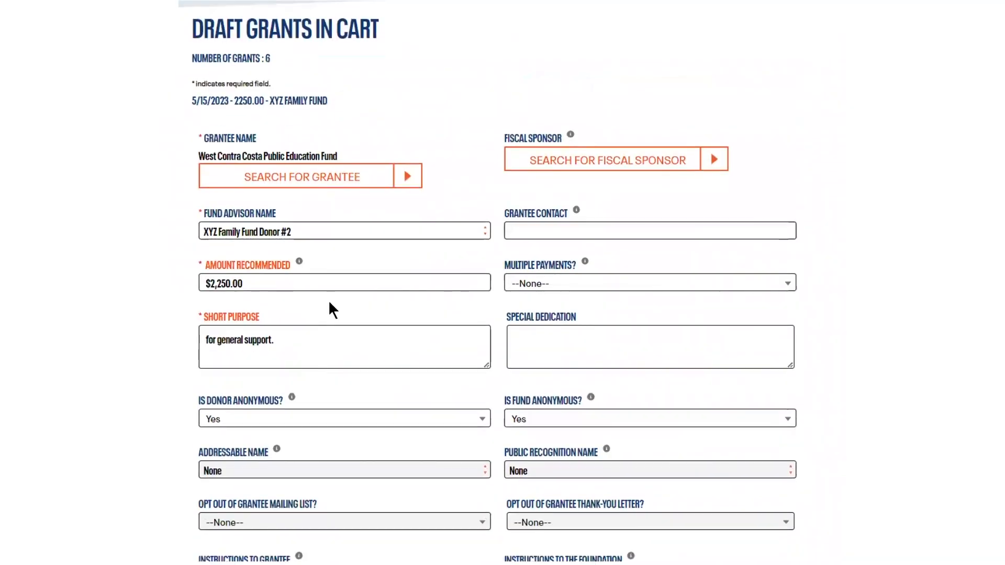
{"action": "scroll", "coordinate": [328, 302], "scroll_direction": "down", "scroll_amount": 5}
{"action": "scroll", "coordinate": [329, 301], "scroll_direction": "down", "scroll_amount": 1}
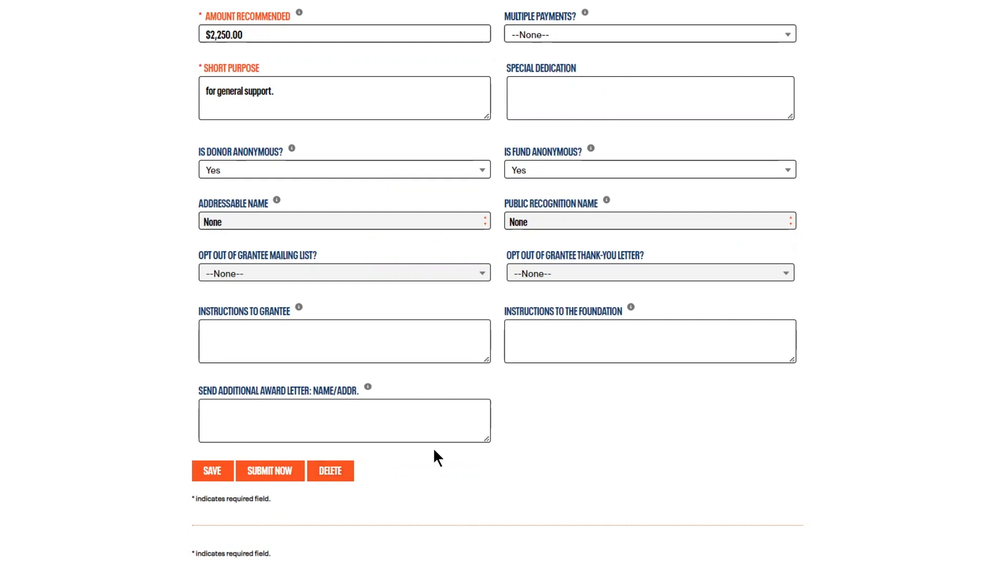
{"action": "scroll", "coordinate": [649, 218], "scroll_direction": "up", "scroll_amount": 6}
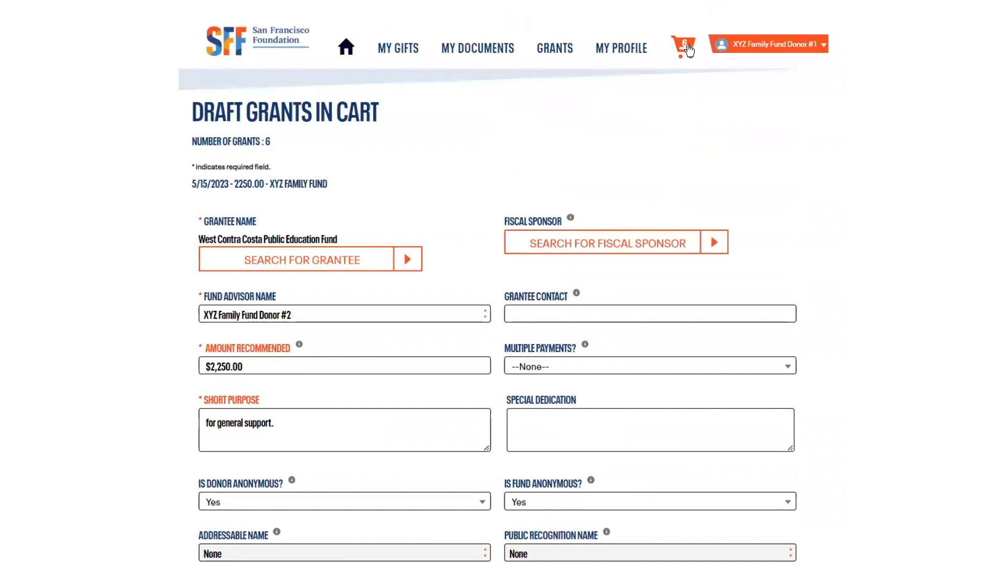
Step: Review the donor profile's preferences, mailing address and contact information, opening the preferences for editing and cancelling without changes
{"action": "left_click", "coordinate": [621, 50]}
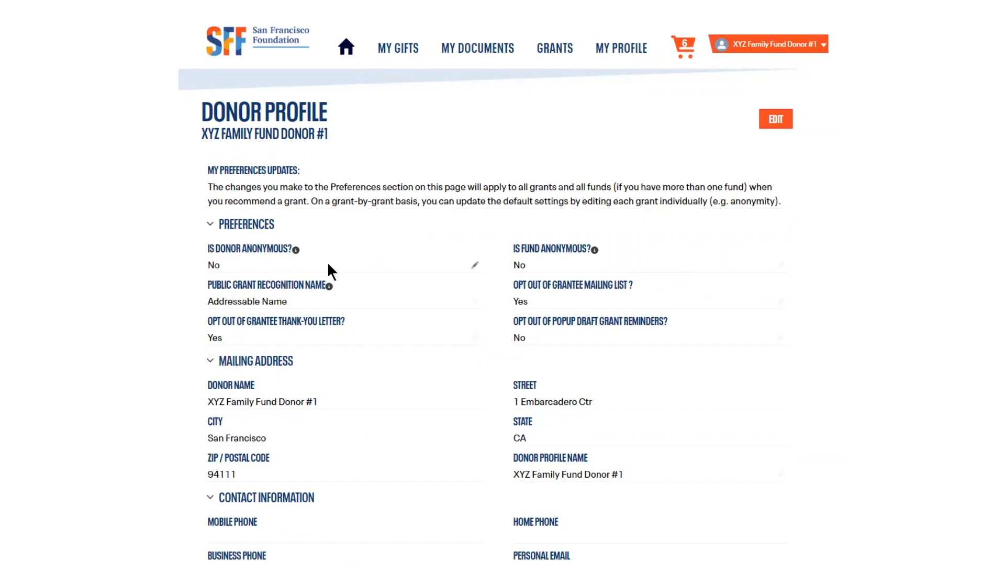
{"action": "left_click", "coordinate": [475, 265]}
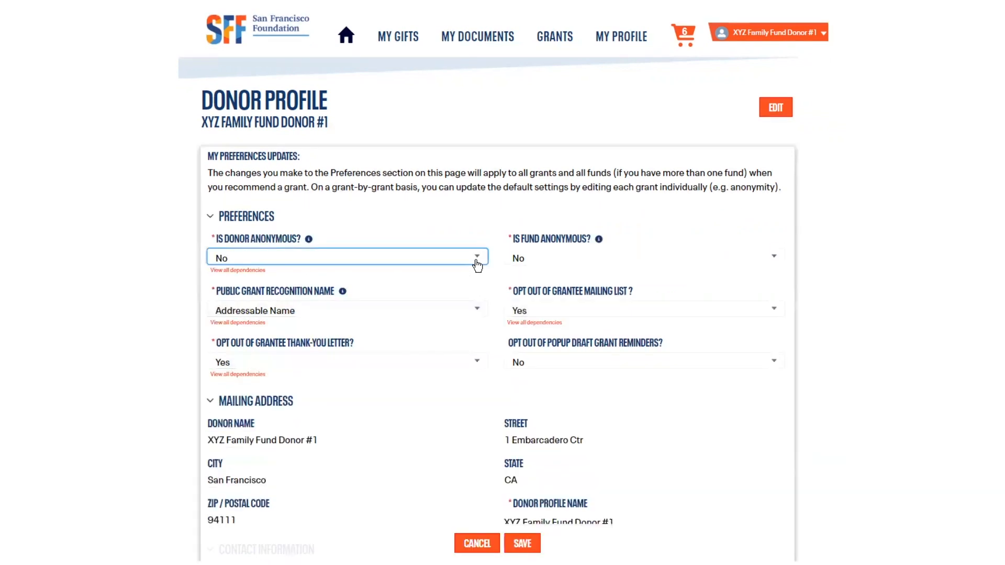
{"action": "left_click", "coordinate": [477, 543]}
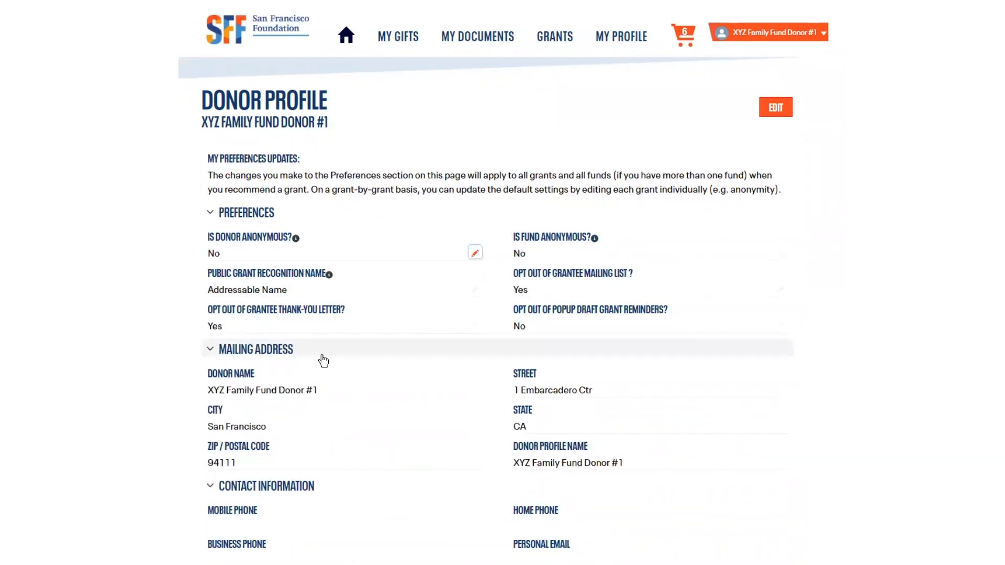
{"action": "scroll", "coordinate": [320, 361], "scroll_direction": "down", "scroll_amount": 2}
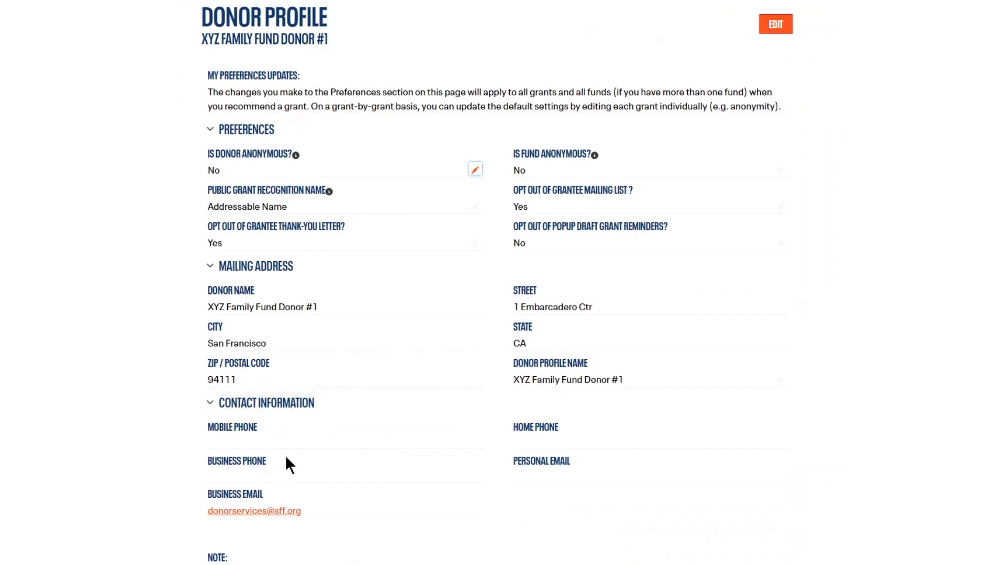
{"action": "scroll", "coordinate": [319, 444], "scroll_direction": "down", "scroll_amount": 3}
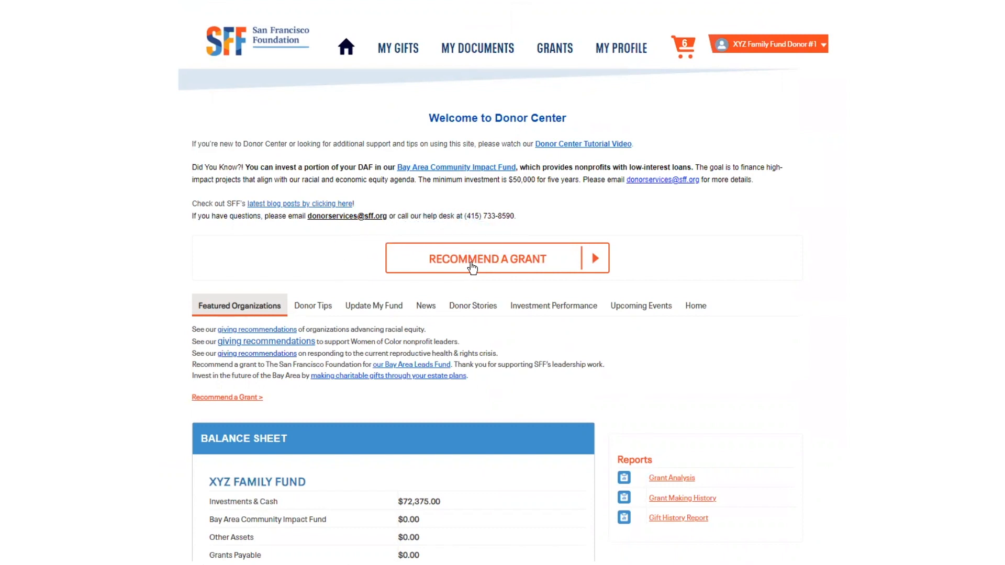
Step: Start a grant recommendation, choose KQED, Inc. as the grantee, and check the form for creating a new organization
{"action": "left_click", "coordinate": [472, 267]}
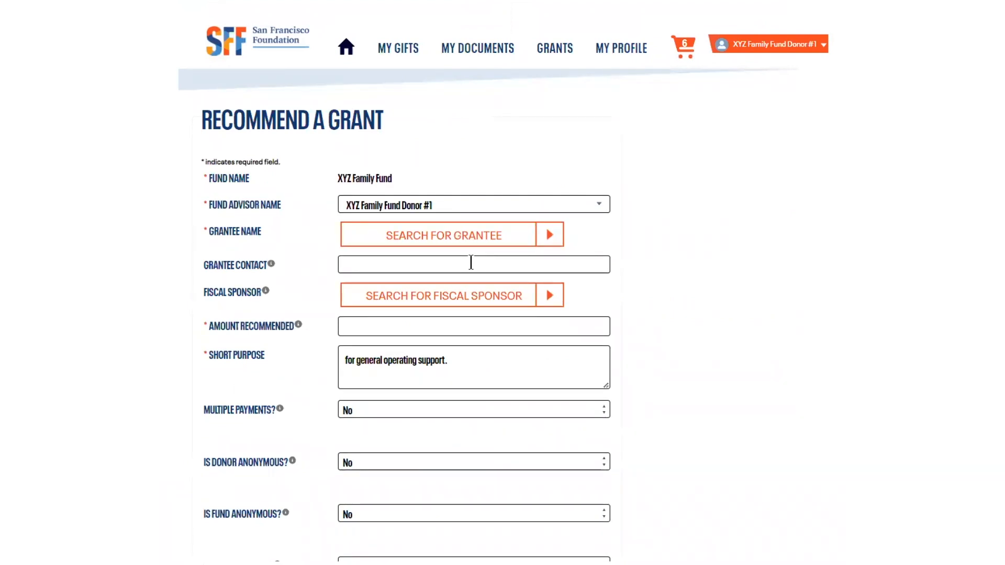
{"action": "left_click", "coordinate": [414, 211]}
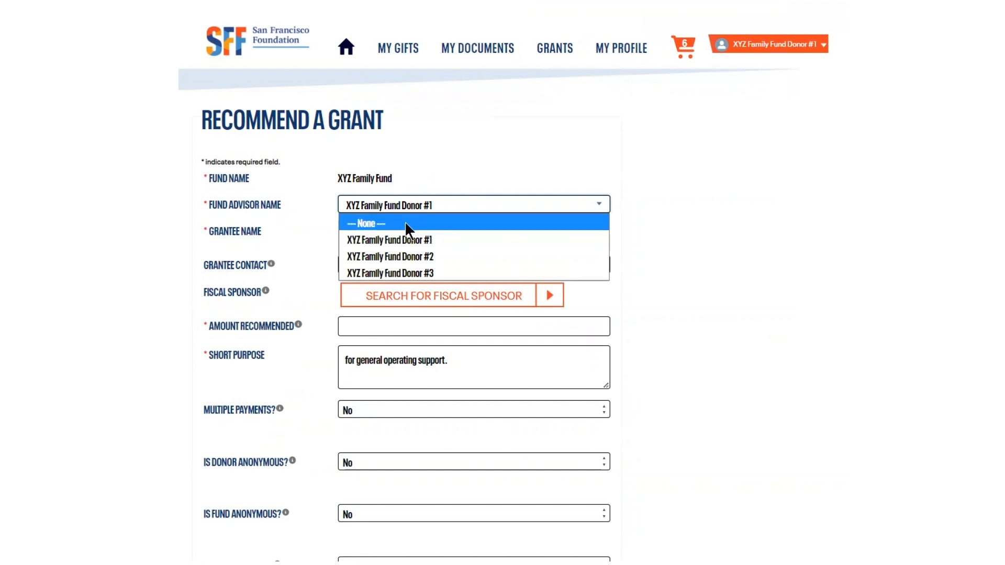
{"action": "left_click", "coordinate": [397, 204]}
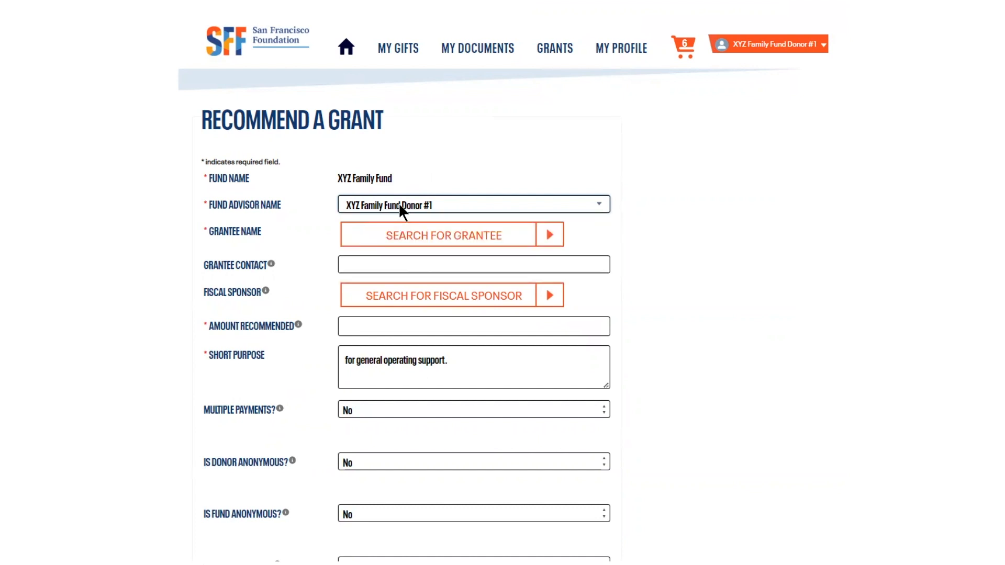
{"action": "left_click", "coordinate": [411, 238]}
{"action": "left_click", "coordinate": [245, 133]}
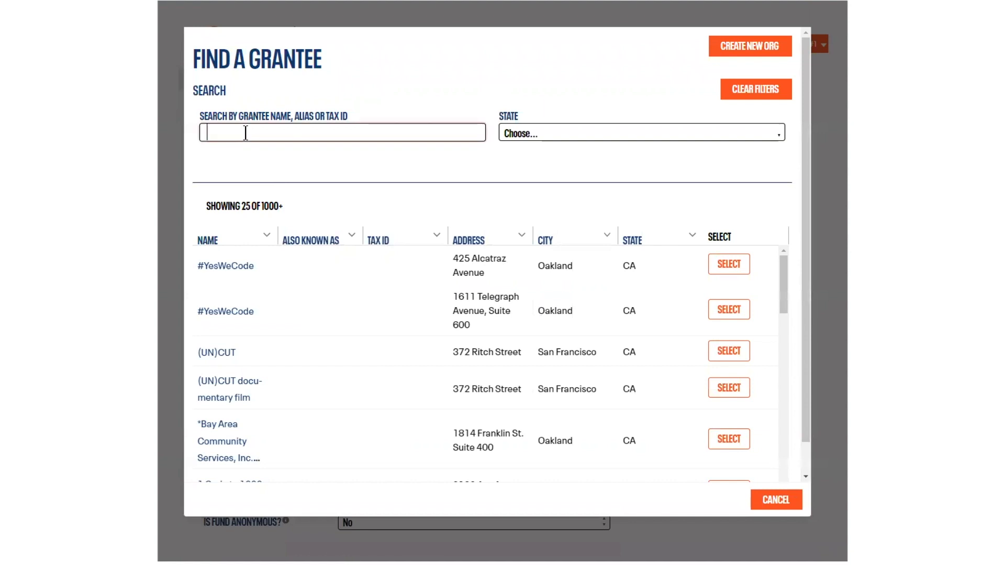
{"action": "type", "text": "koed"}
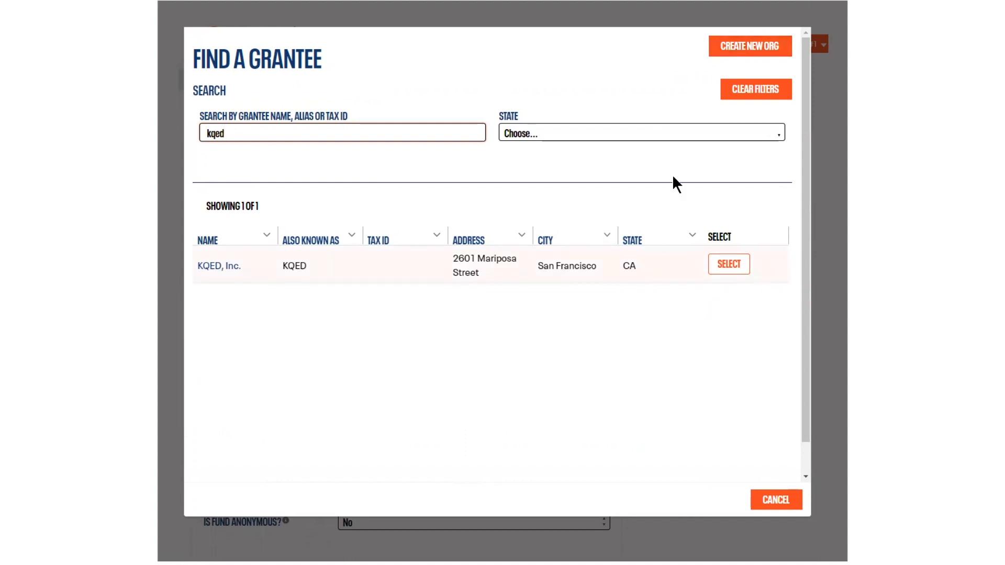
{"action": "left_click", "coordinate": [755, 50]}
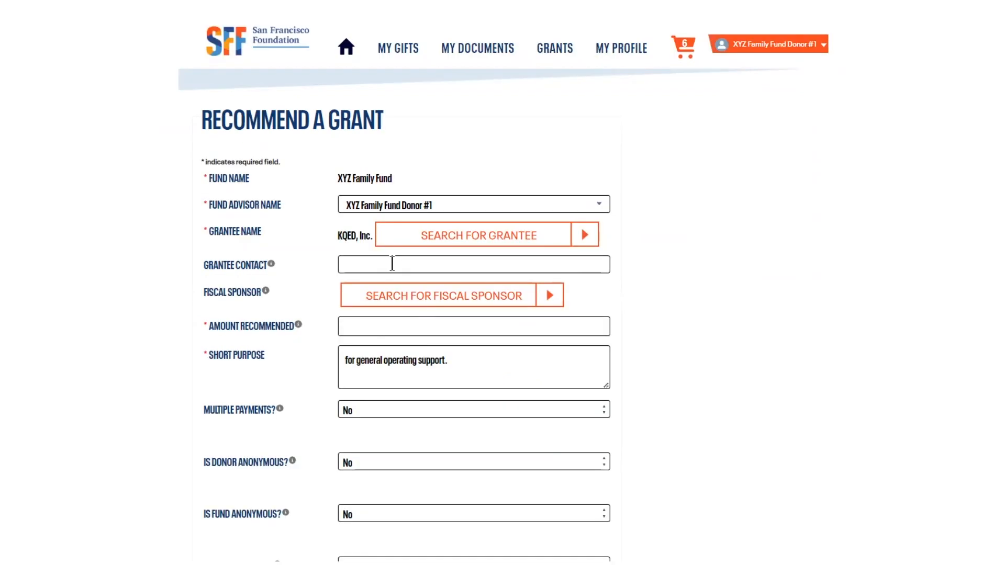
Step: Enter the grantee contact's full name and set the recommended amount to 500
{"action": "left_click", "coordinate": [392, 263]}
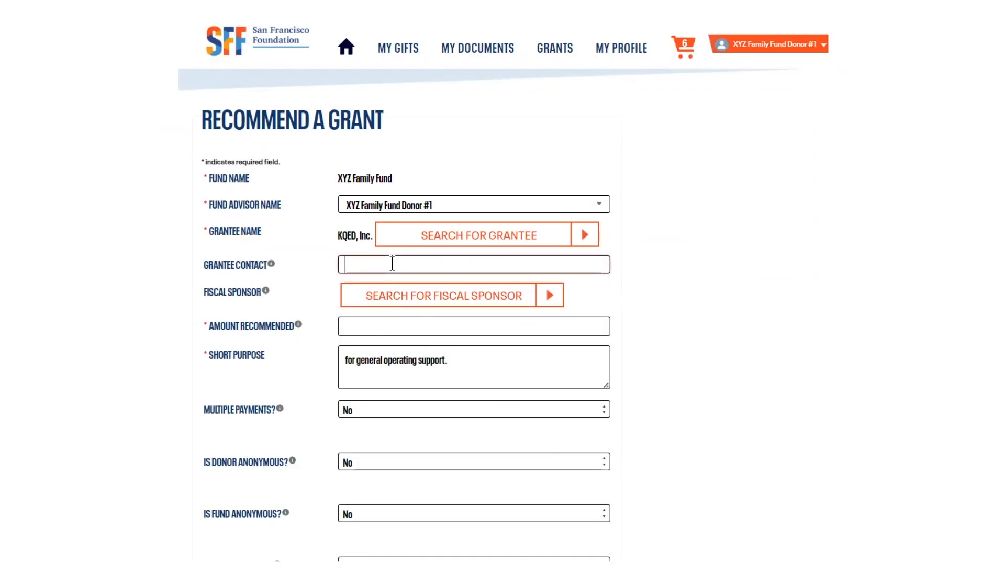
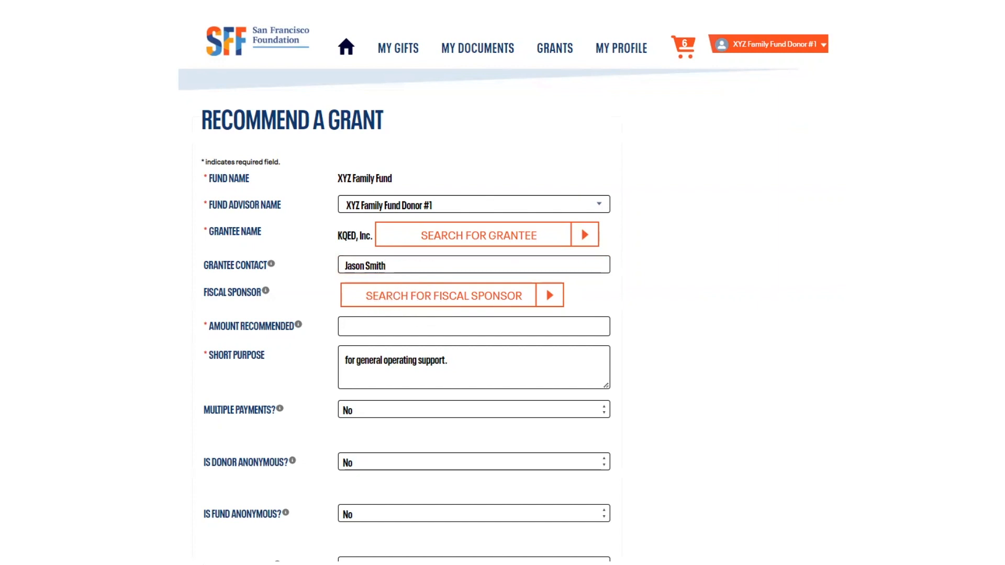
{"action": "left_click", "coordinate": [352, 326]}
{"action": "type", "text": "500"}
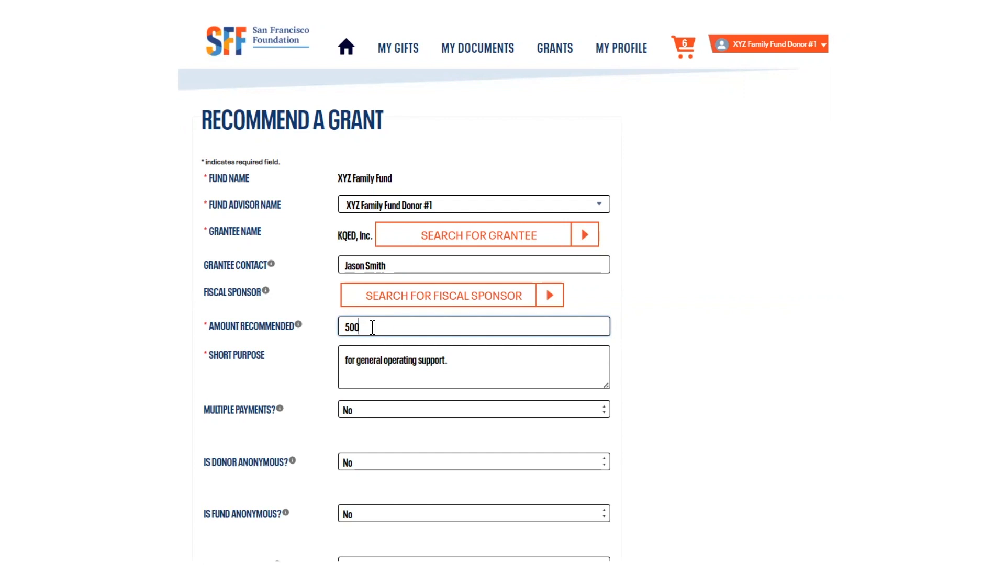
{"action": "scroll", "coordinate": [375, 341], "scroll_direction": "down", "scroll_amount": 2}
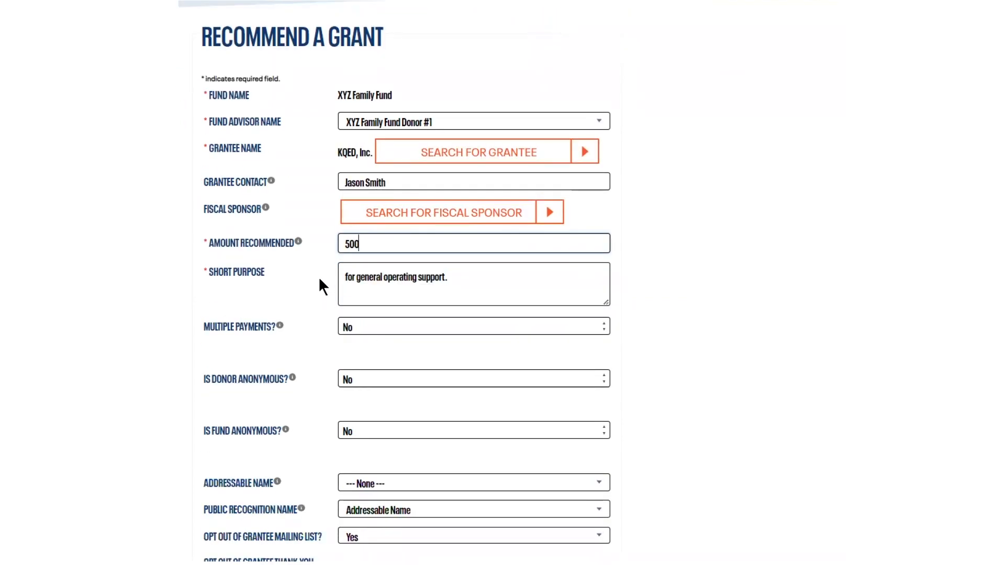
{"action": "mouse_move", "coordinate": [298, 243]}
{"action": "key", "text": "Tab"}
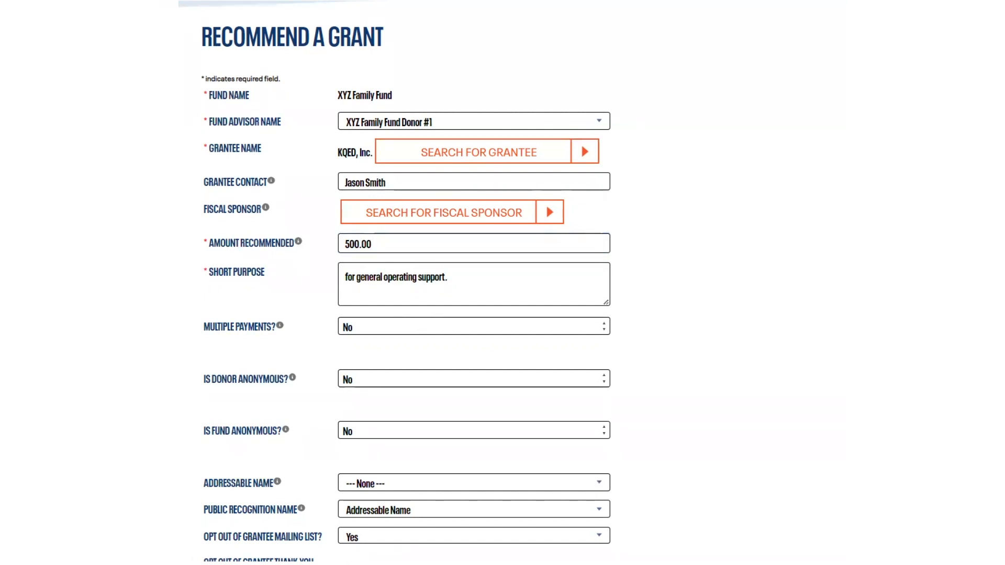
Step: Set Multiple Payments to Yes to view its payment fields, and return it to No
{"action": "mouse_move", "coordinate": [279, 330]}
{"action": "left_click", "coordinate": [360, 329]}
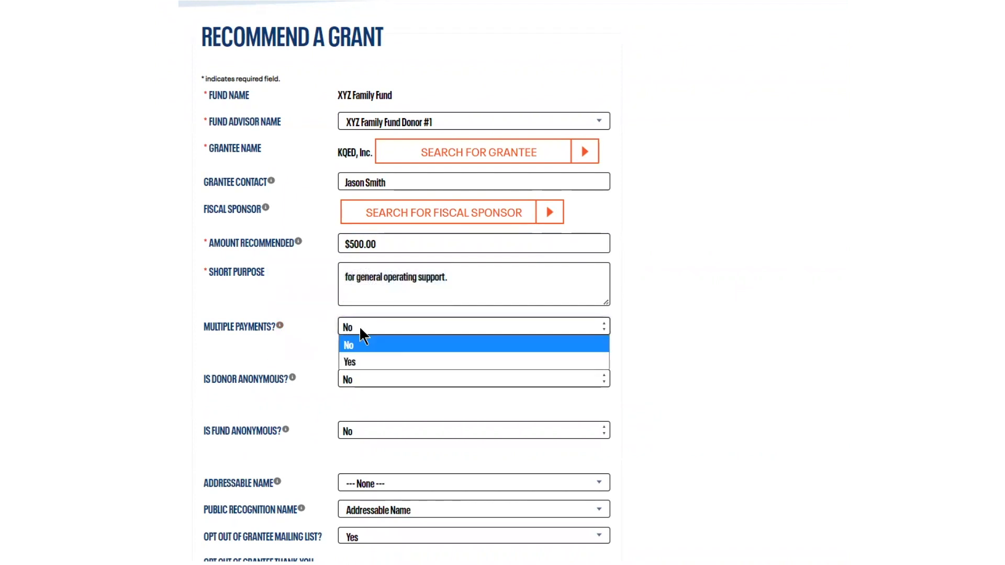
{"action": "left_click", "coordinate": [353, 362]}
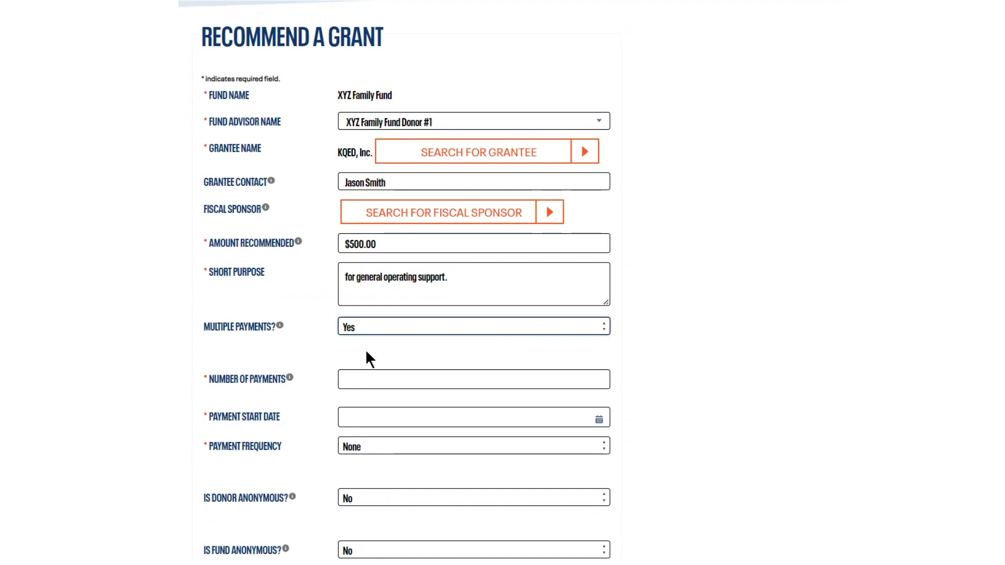
{"action": "left_click", "coordinate": [361, 325]}
{"action": "left_click", "coordinate": [350, 345]}
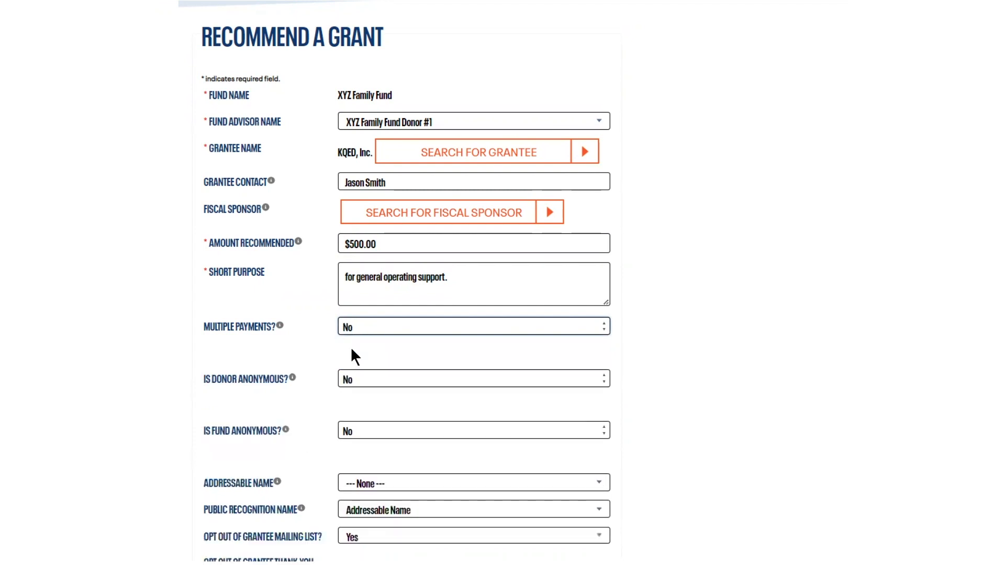
Step: Check the donor and fund anonymity options, leaving both at No
{"action": "scroll", "coordinate": [345, 354], "scroll_direction": "down", "scroll_amount": 2}
{"action": "scroll", "coordinate": [345, 350], "scroll_direction": "down", "scroll_amount": 3}
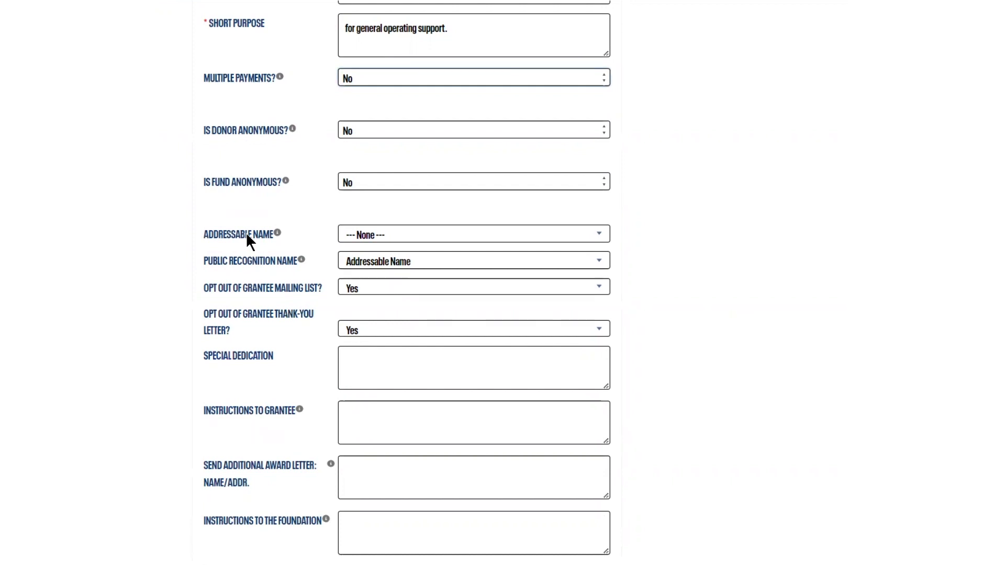
{"action": "left_click", "coordinate": [350, 131]}
{"action": "left_click", "coordinate": [350, 131]}
{"action": "left_click", "coordinate": [353, 181]}
{"action": "left_click", "coordinate": [354, 185]}
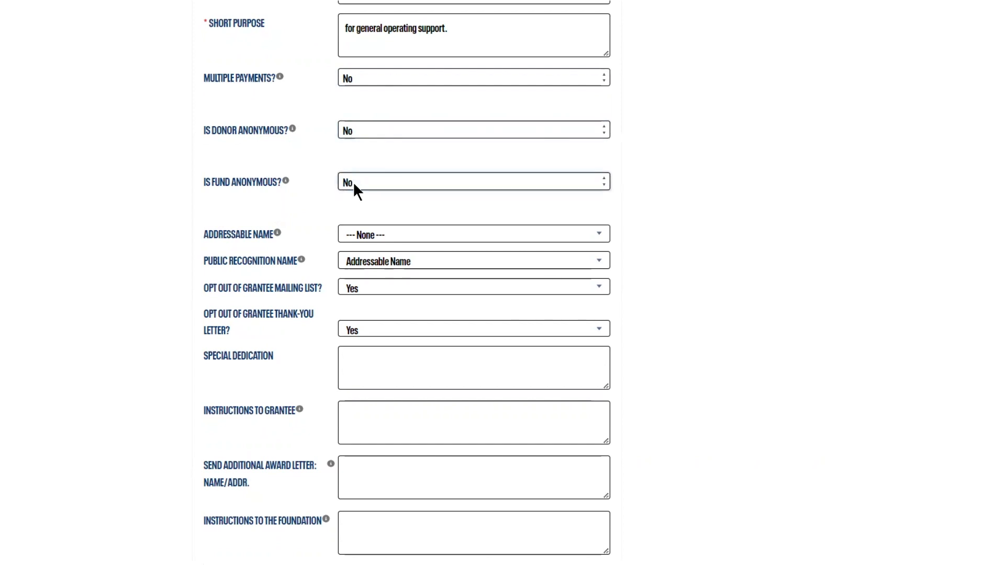
Step: Set the addressable name to XYZ Family Fund Donor #1 and the public recognition name to Fund Name
{"action": "left_click", "coordinate": [350, 236]}
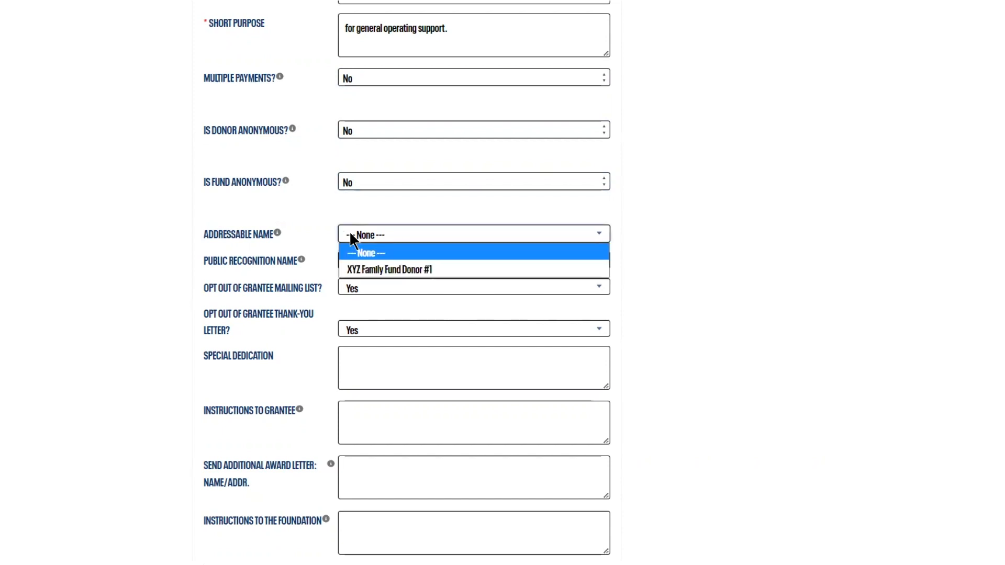
{"action": "left_click", "coordinate": [375, 271]}
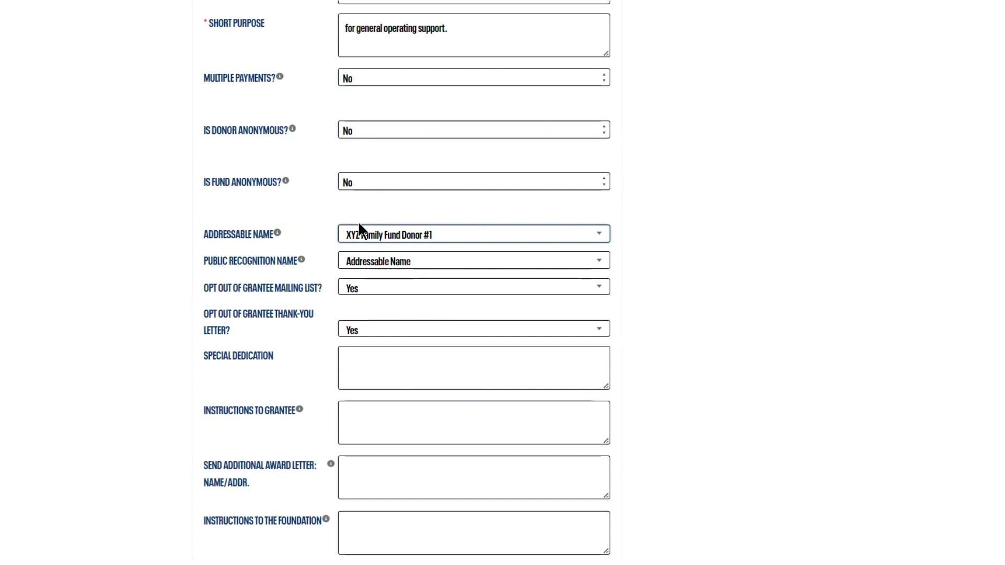
{"action": "left_click", "coordinate": [372, 265]}
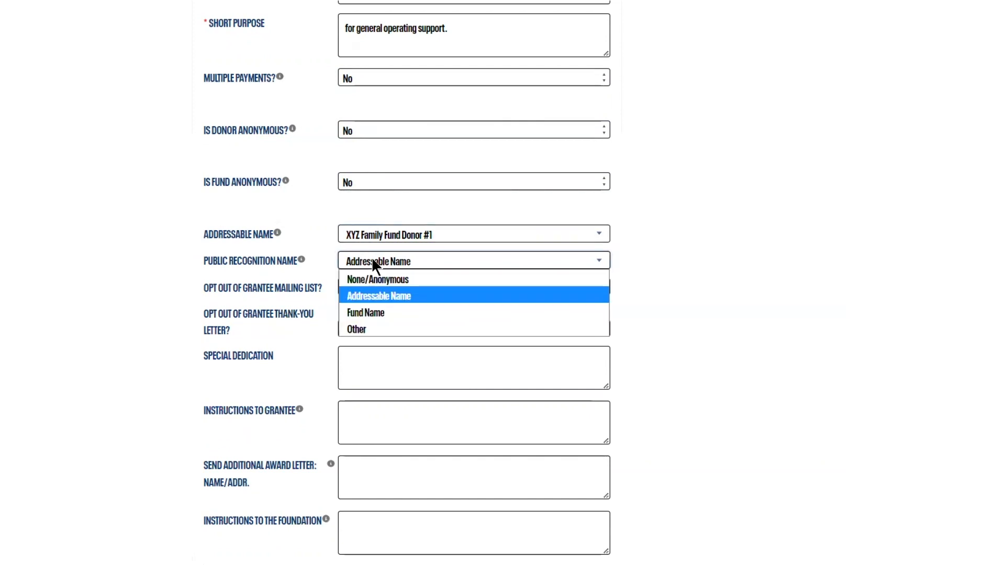
{"action": "left_click", "coordinate": [371, 314]}
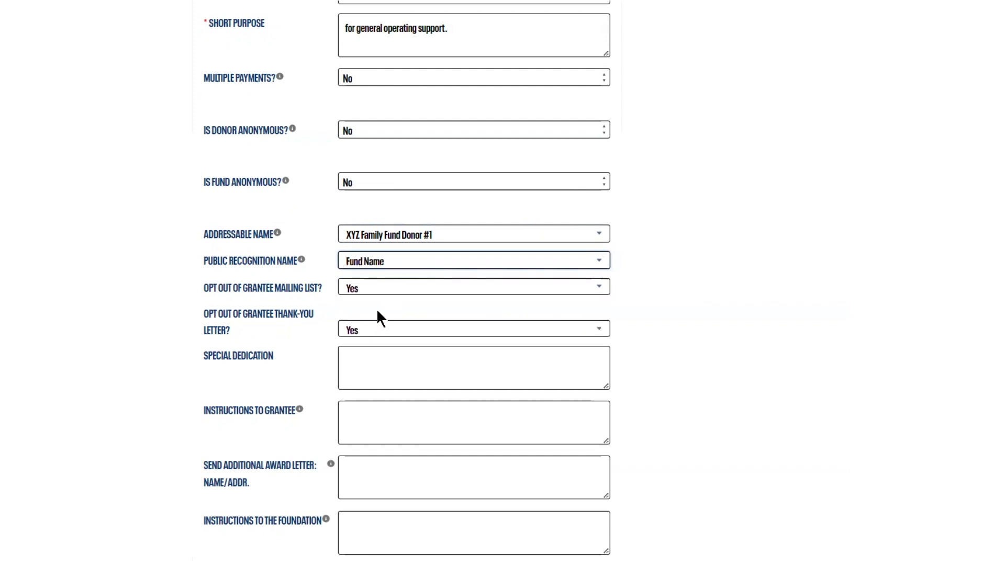
Step: Review the opt-out, dedication and instruction fields without changing them, and accept the grant certification
{"action": "scroll", "coordinate": [348, 348], "scroll_direction": "down", "scroll_amount": 3}
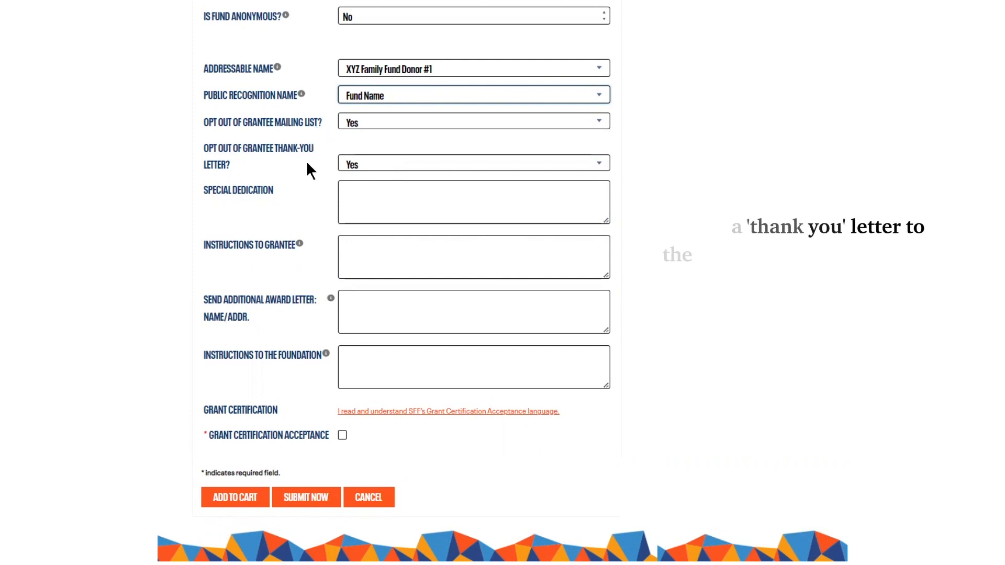
{"action": "left_click", "coordinate": [363, 117]}
{"action": "left_click", "coordinate": [363, 118]}
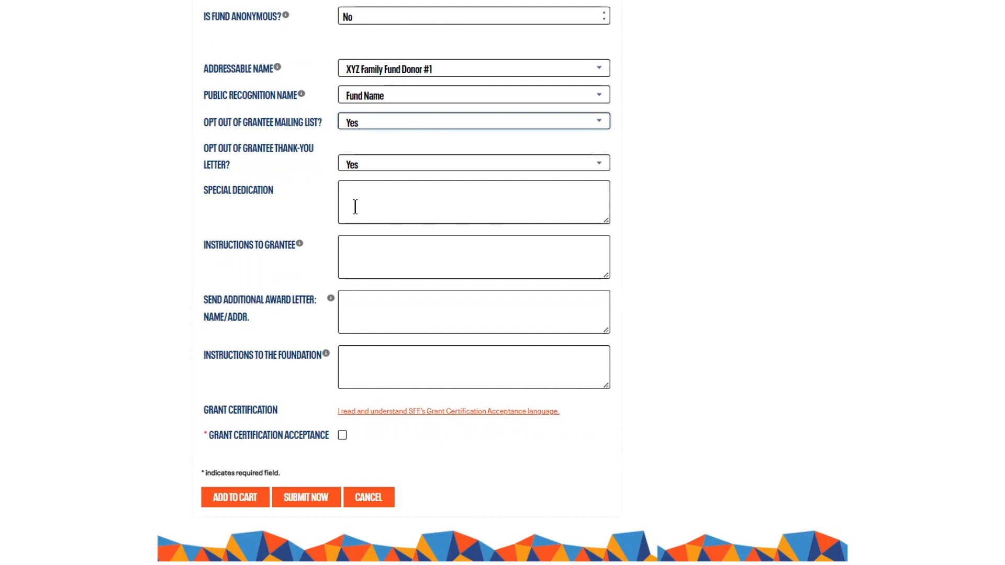
{"action": "mouse_move", "coordinate": [299, 246]}
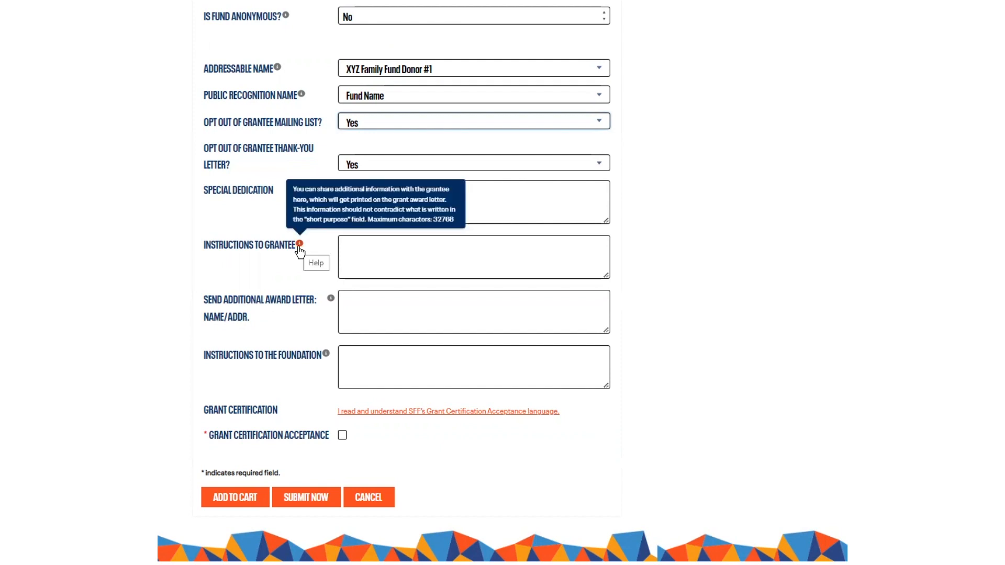
{"action": "left_click", "coordinate": [361, 251]}
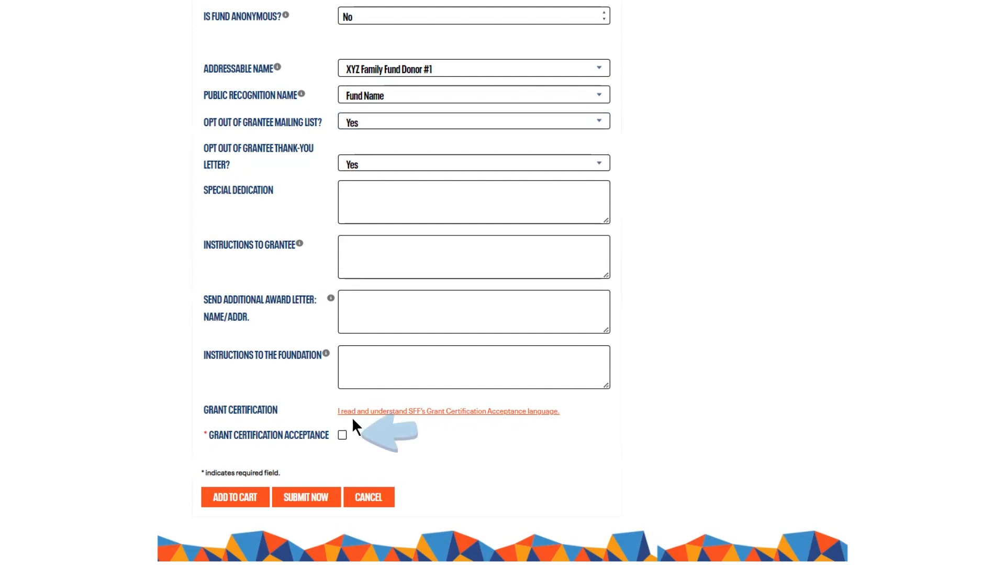
{"action": "left_click", "coordinate": [342, 435]}
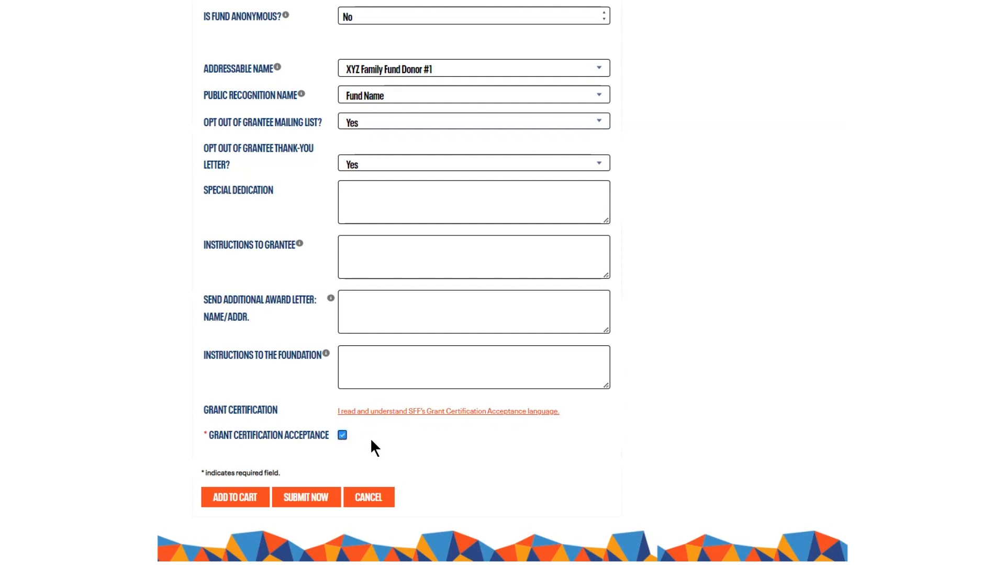
{"action": "scroll", "coordinate": [369, 438], "scroll_direction": "down", "scroll_amount": 2}
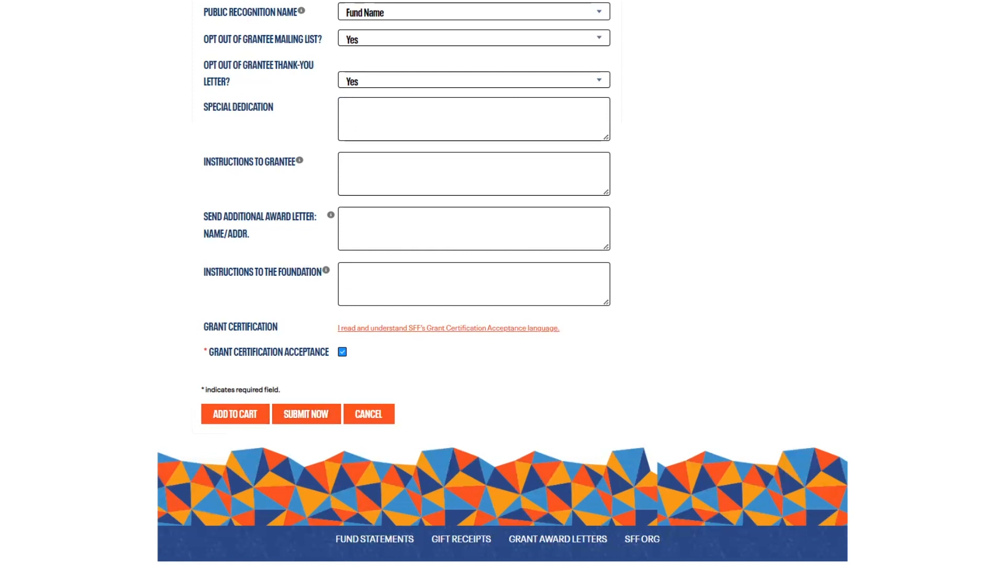
Step: Review the balance sheet, recent grants, recent gifts and report links on the home page
{"action": "scroll", "coordinate": [575, 366], "scroll_direction": "up", "scroll_amount": 10}
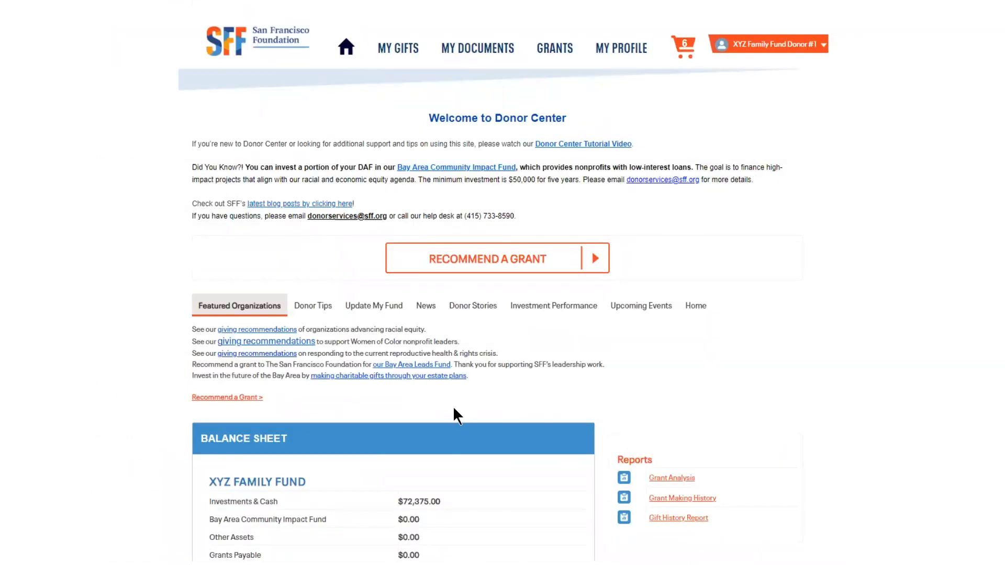
{"action": "scroll", "coordinate": [430, 436], "scroll_direction": "down", "scroll_amount": 5}
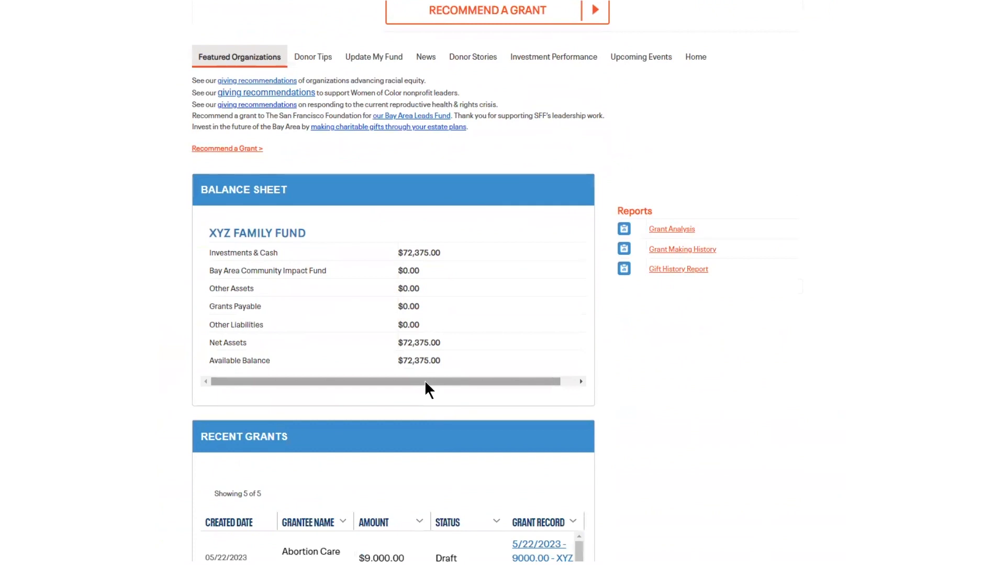
{"action": "scroll", "coordinate": [425, 382], "scroll_direction": "down", "scroll_amount": 3}
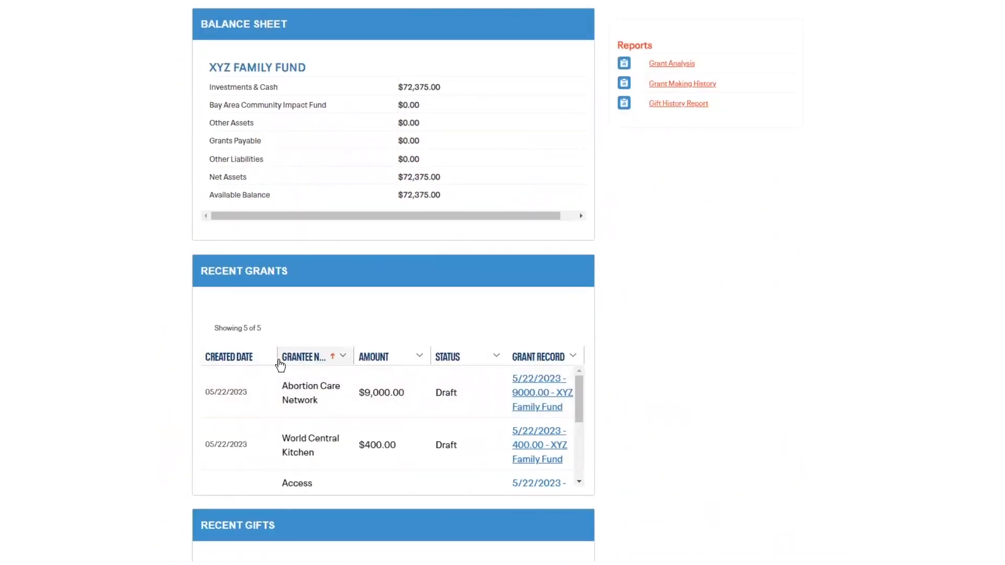
{"action": "scroll", "coordinate": [281, 359], "scroll_direction": "down", "scroll_amount": 2}
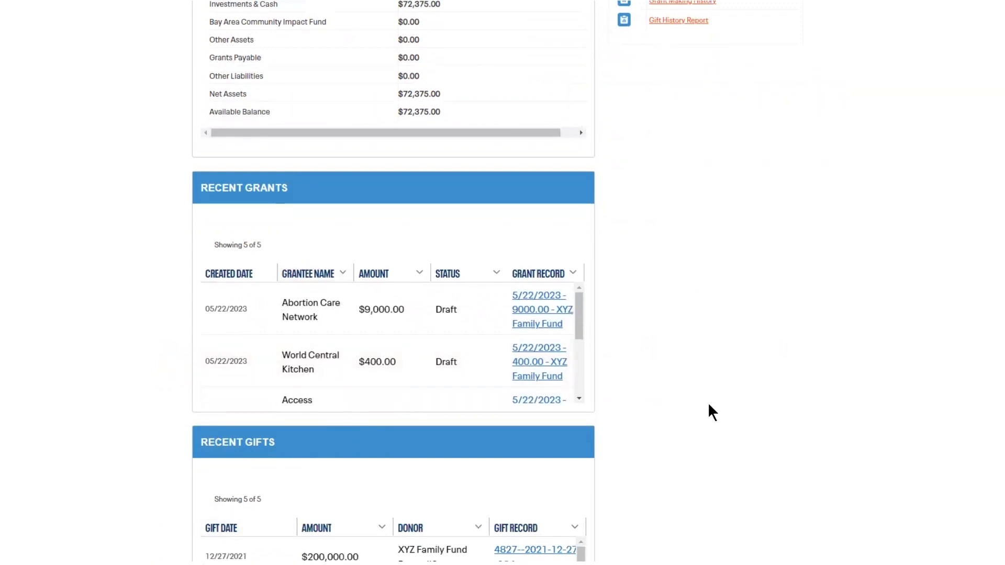
{"action": "scroll", "coordinate": [712, 412], "scroll_direction": "up", "scroll_amount": 8}
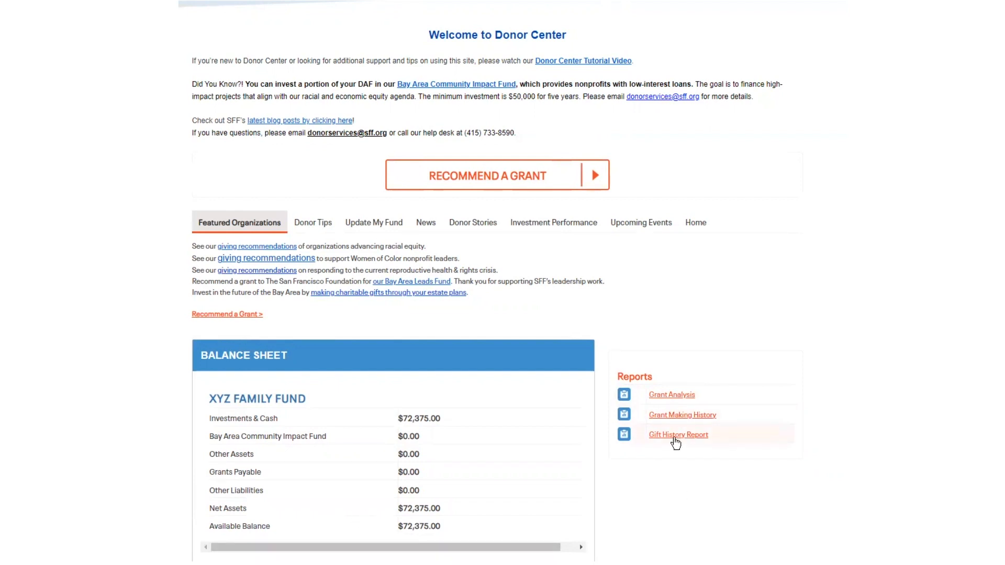
Step: Open the Gift History Report with its filters shown, and display the account options including Logout
{"action": "left_click", "coordinate": [674, 436]}
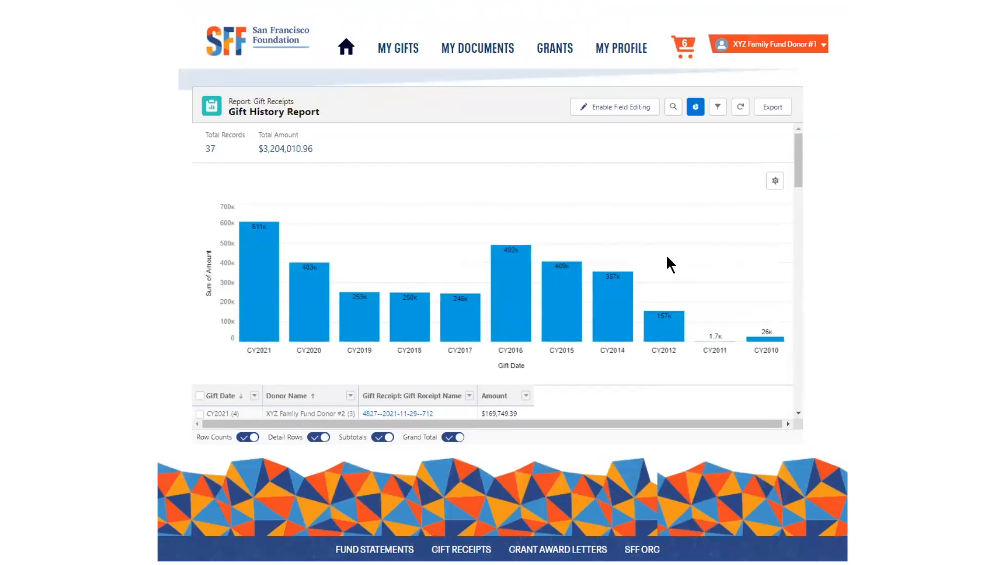
{"action": "left_click", "coordinate": [718, 108]}
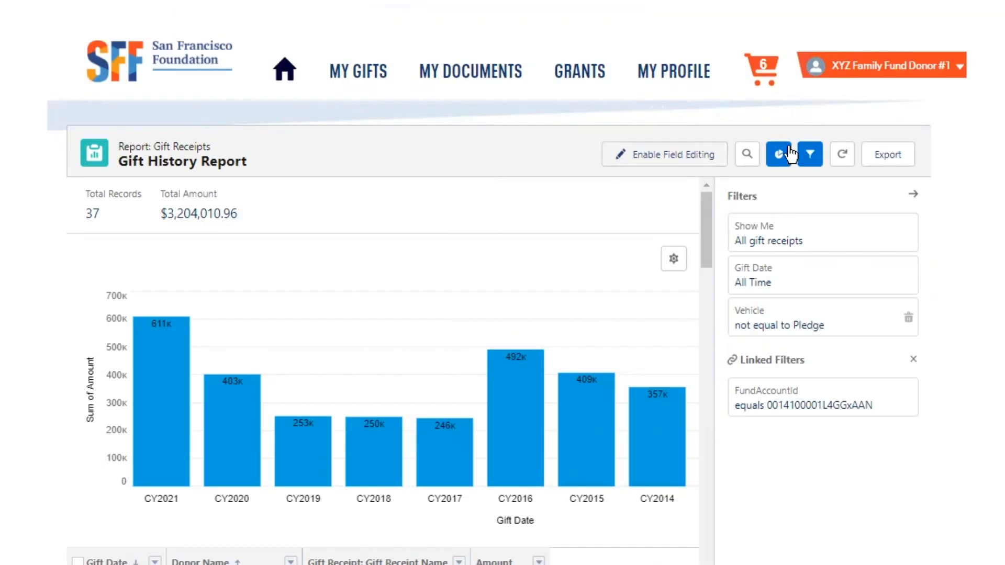
{"action": "left_click", "coordinate": [904, 68]}
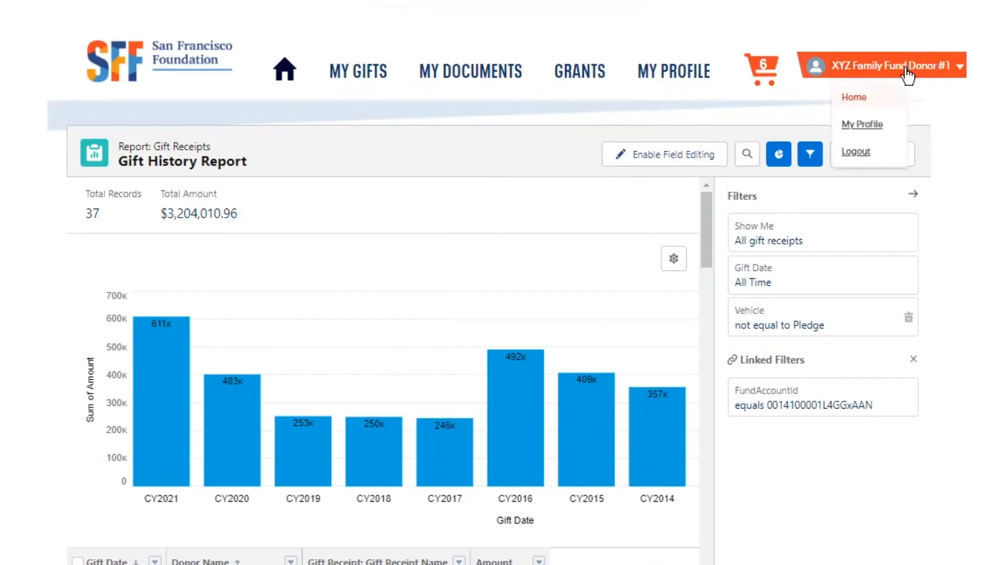